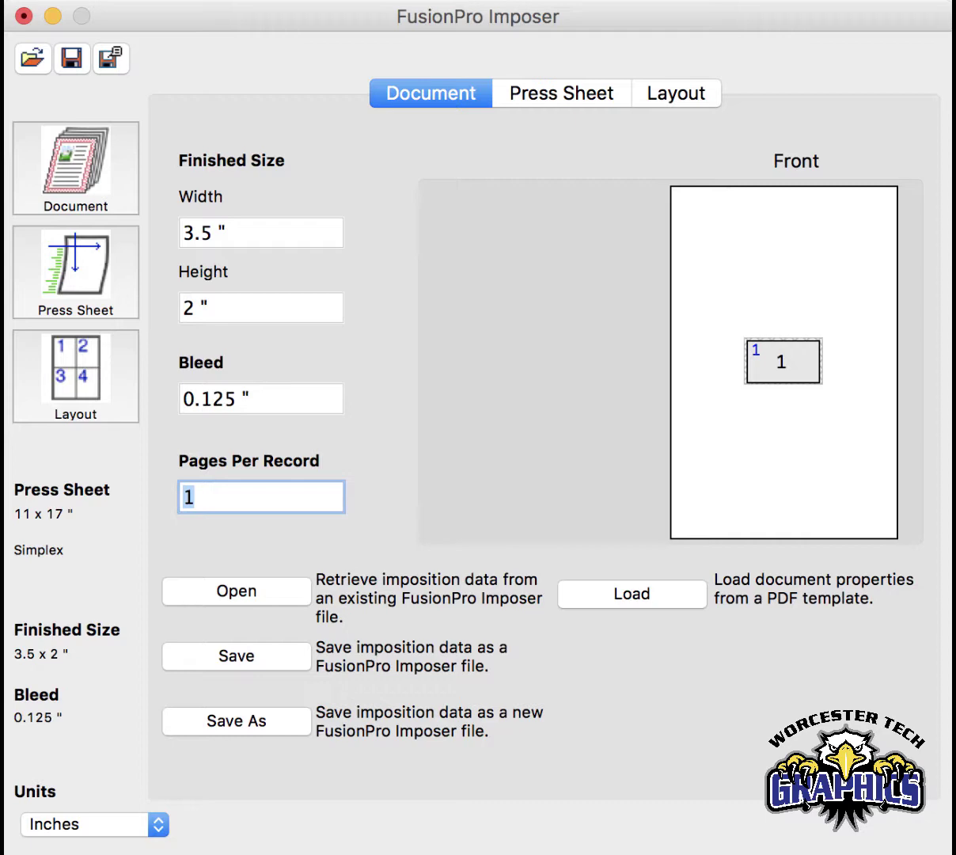
# Load the document properties from the PDF template TMW_BCARD MASTER.pdf in the Tutorial Graphics Bus. Card folder.
pyautogui.click(610, 594)
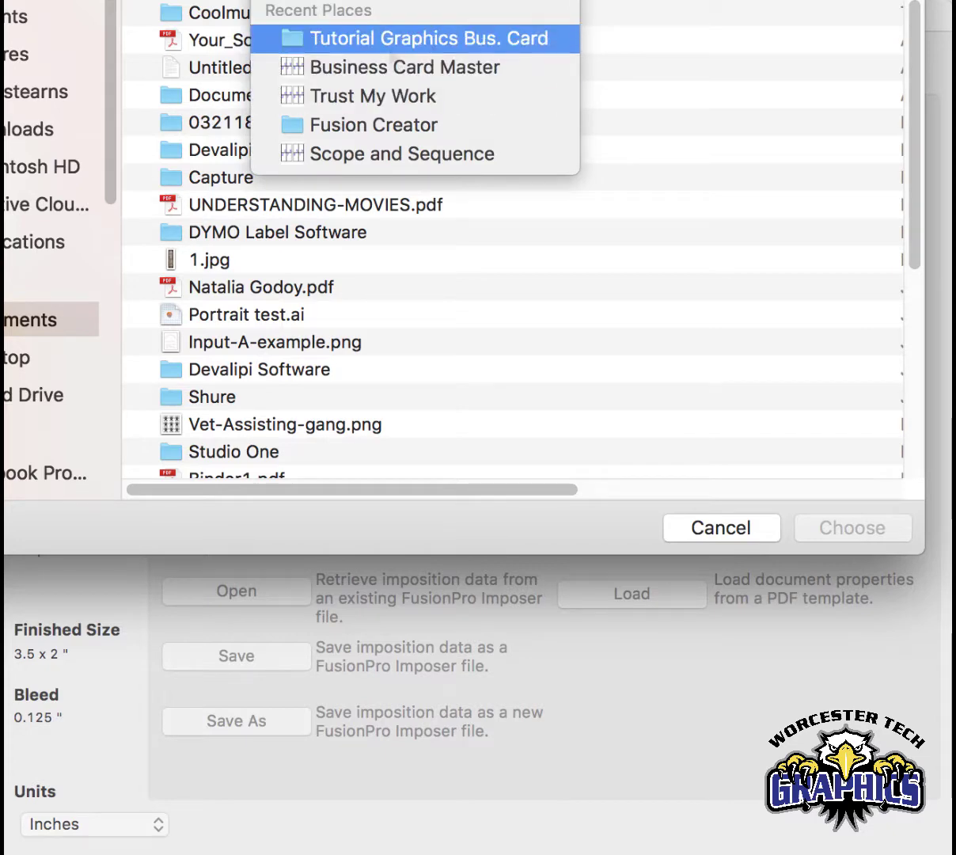
pyautogui.click(428, 38)
pyautogui.click(296, 12)
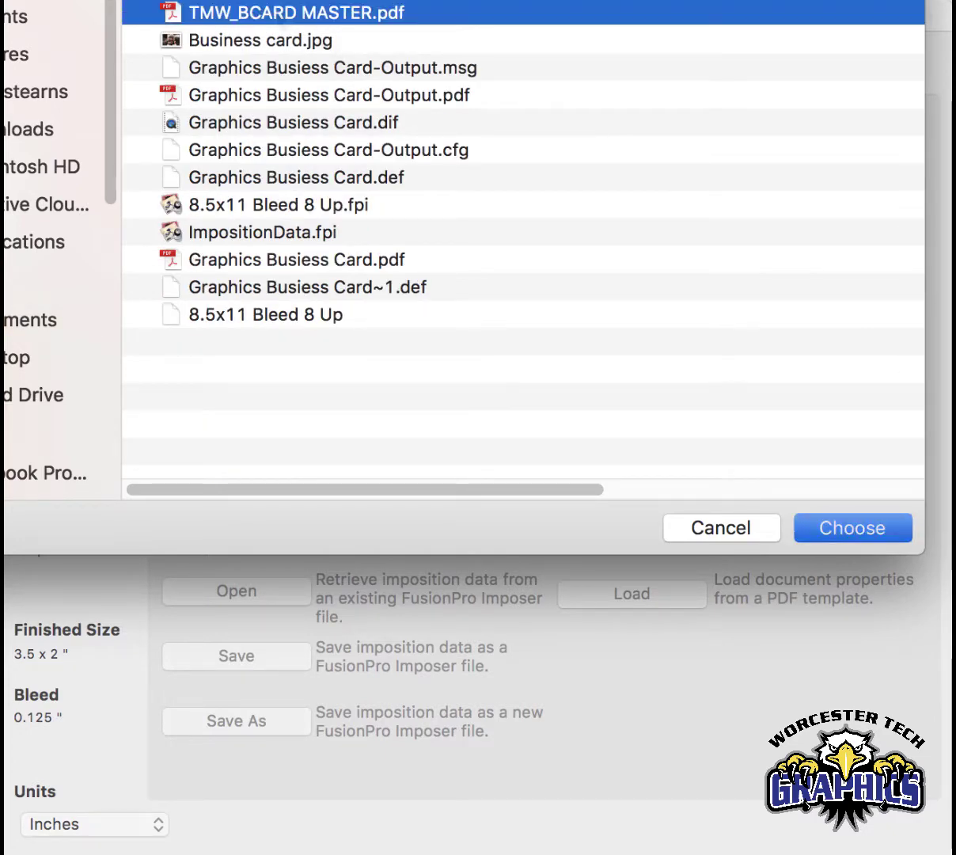
pyautogui.press('Return')
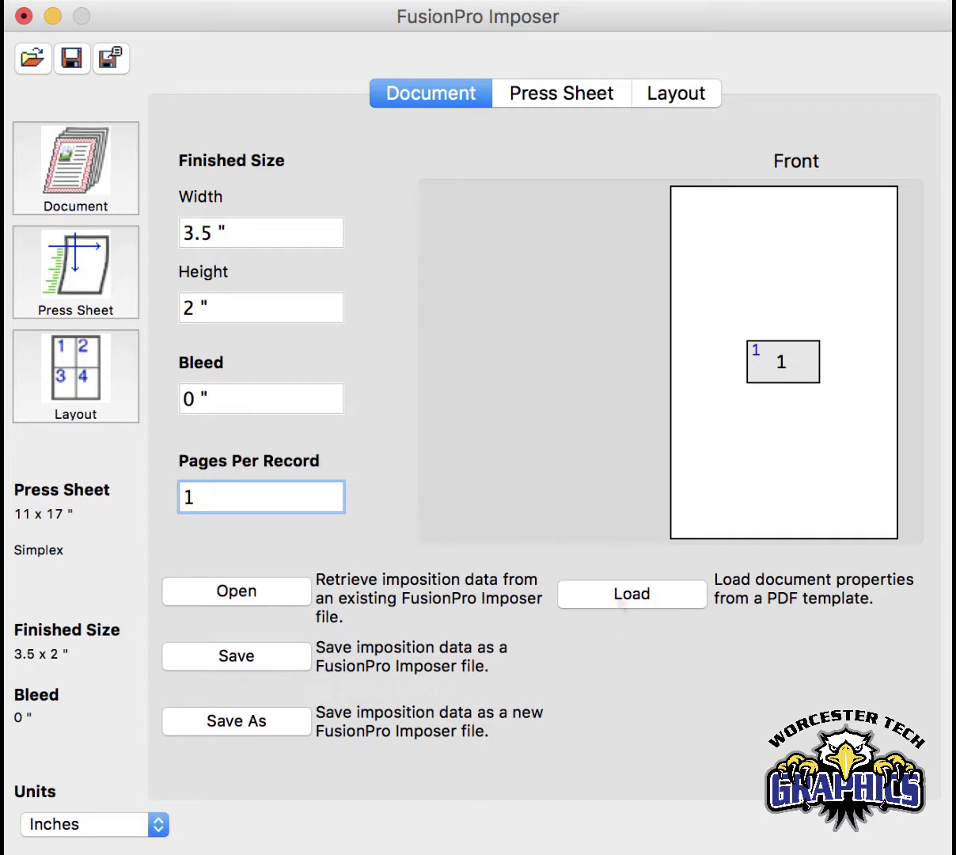
# Reload the document properties from the same PDF template, TMW_BCARD MASTER.pdf.
pyautogui.click(623, 600)
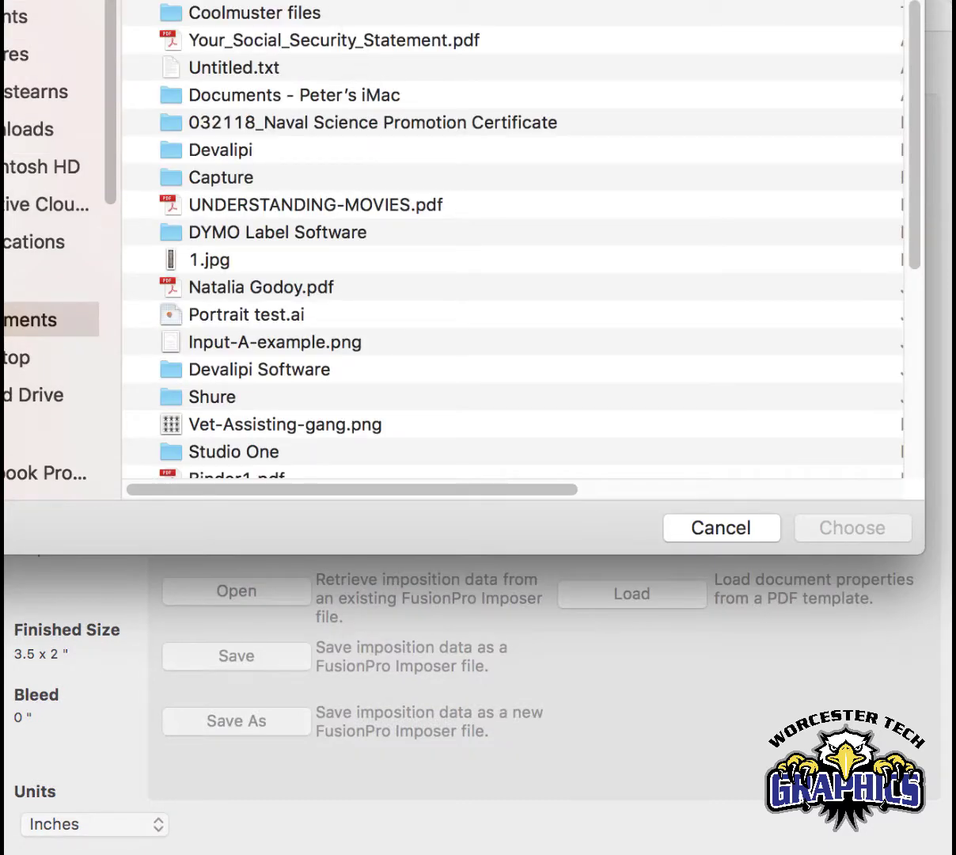
pyautogui.click(384, 37)
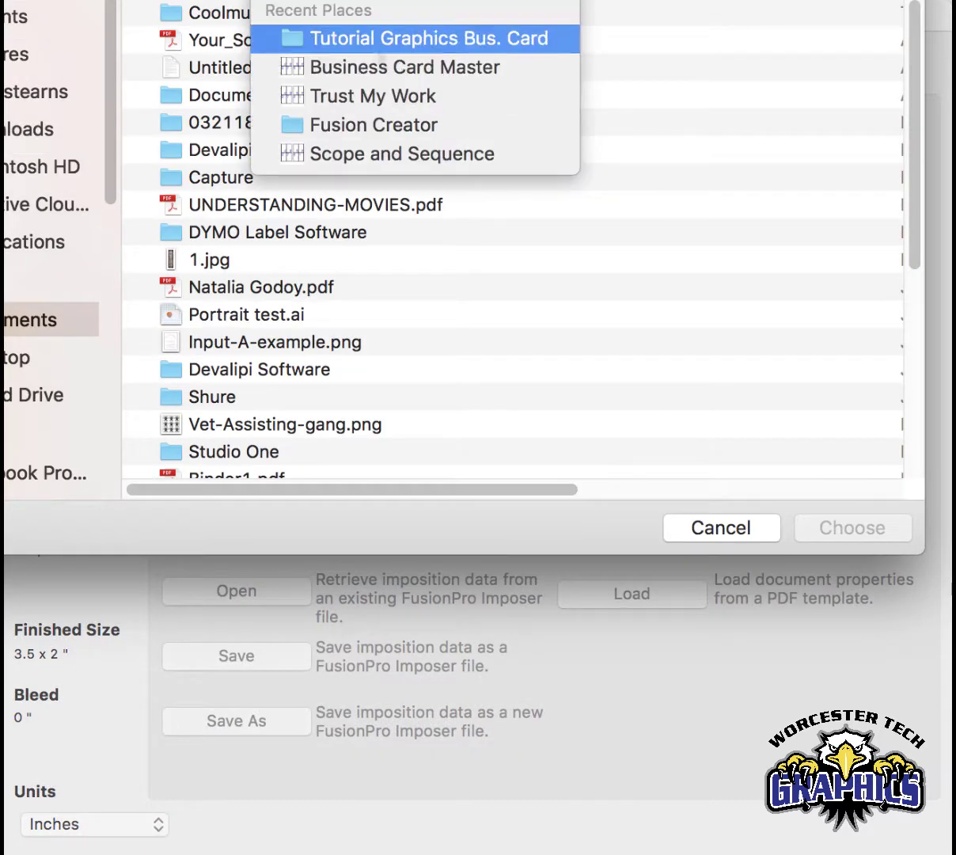
pyautogui.click(384, 37)
pyautogui.click(291, 16)
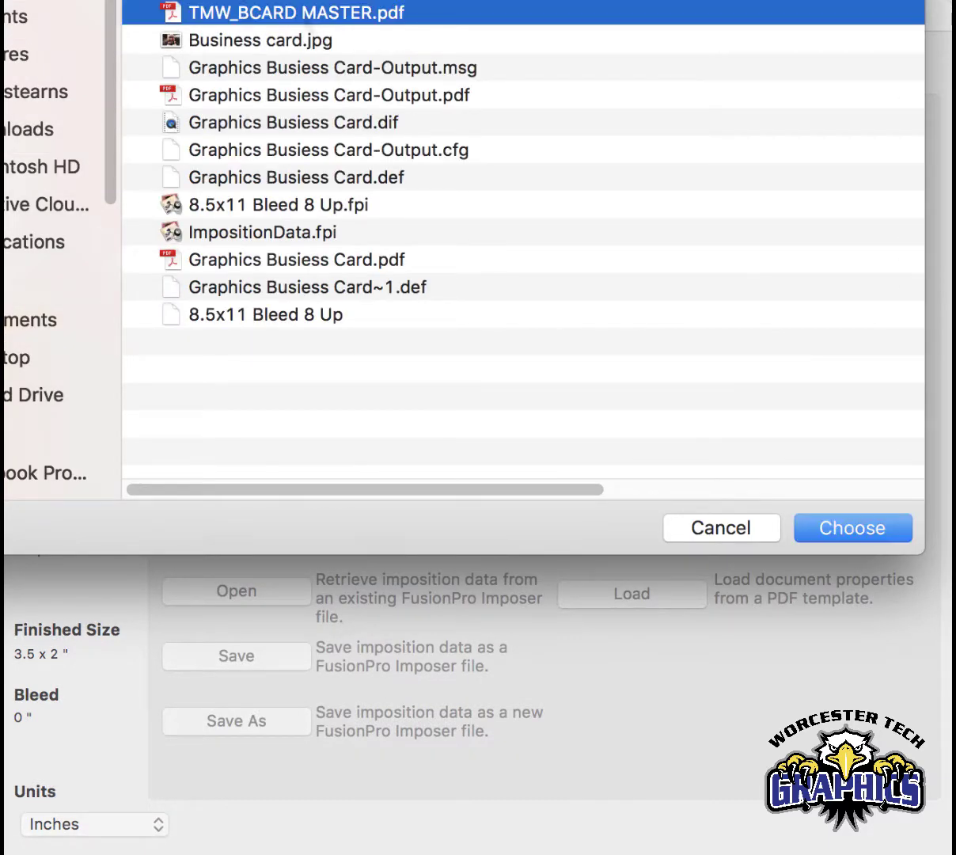
pyautogui.click(839, 529)
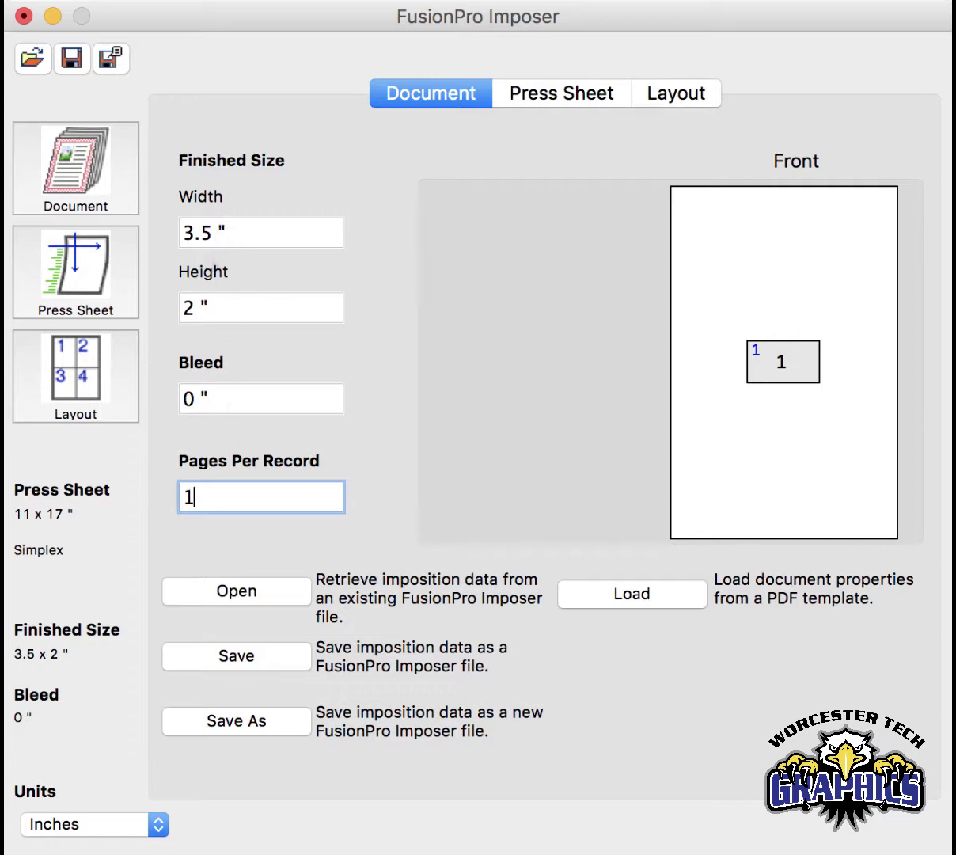
# Set the document's bleed to 0.125 inches.
pyautogui.click(224, 402)
pyautogui.press('super+a')
pyautogui.write('.12')
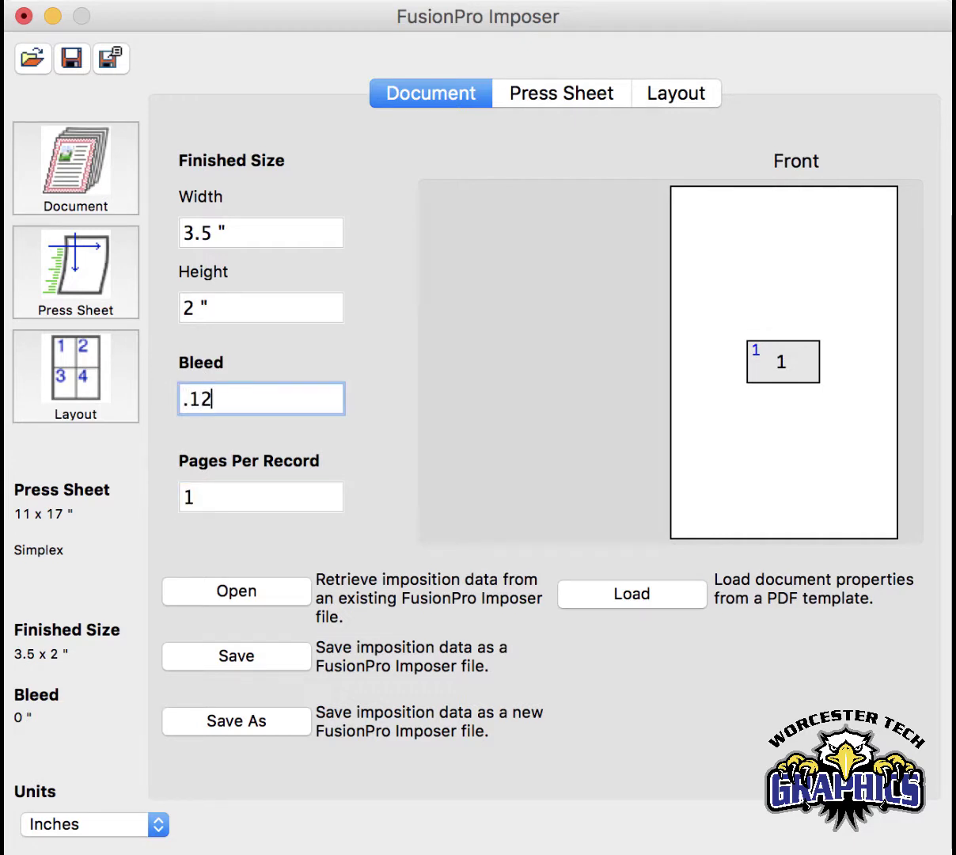
pyautogui.write('5')
pyautogui.press('Tab')
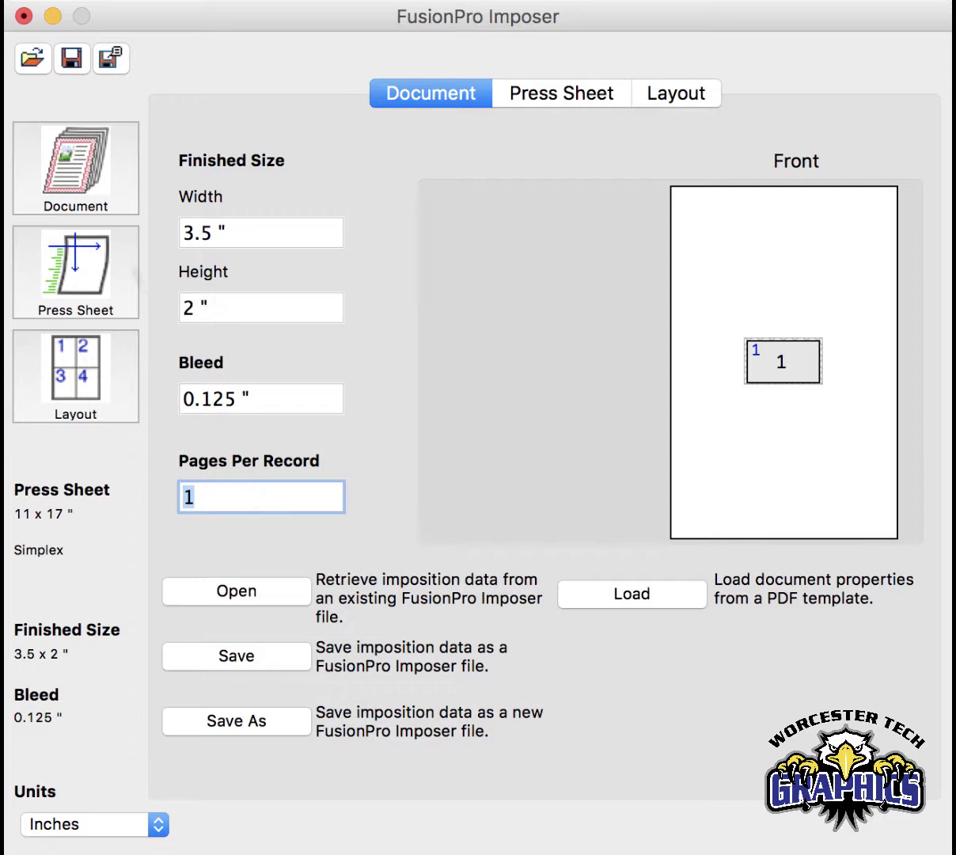
# Set the press sheet size to Letter (8.5" x 11").
pyautogui.click(82, 253)
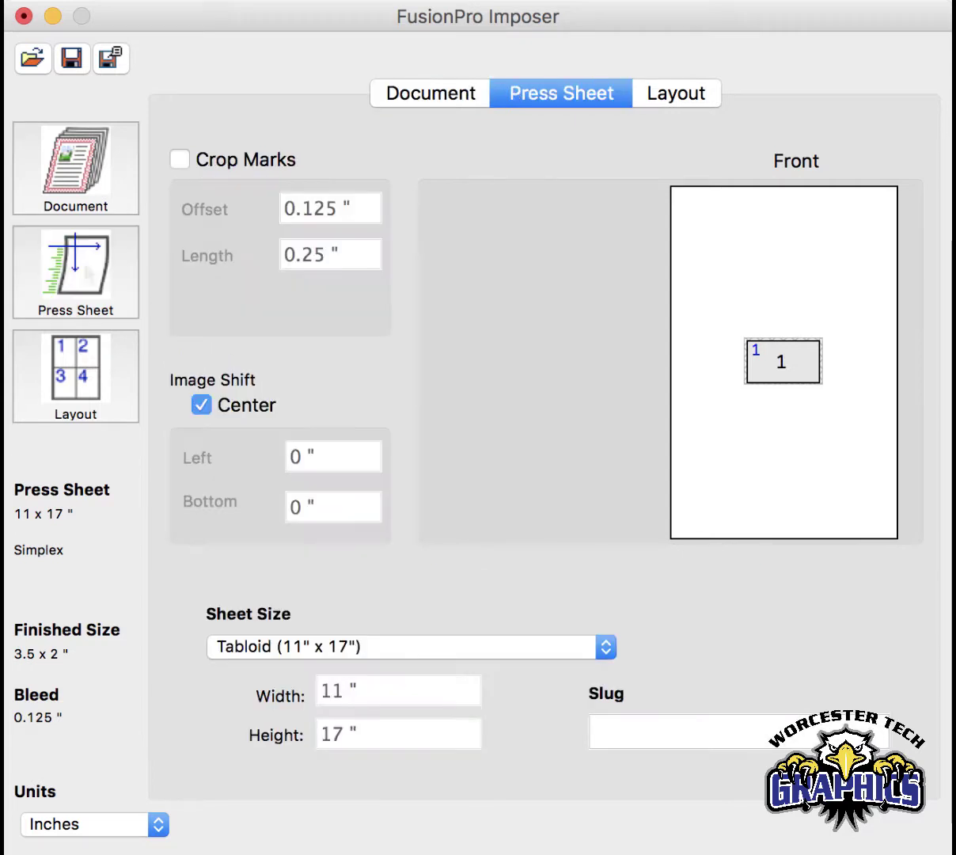
pyautogui.click(358, 647)
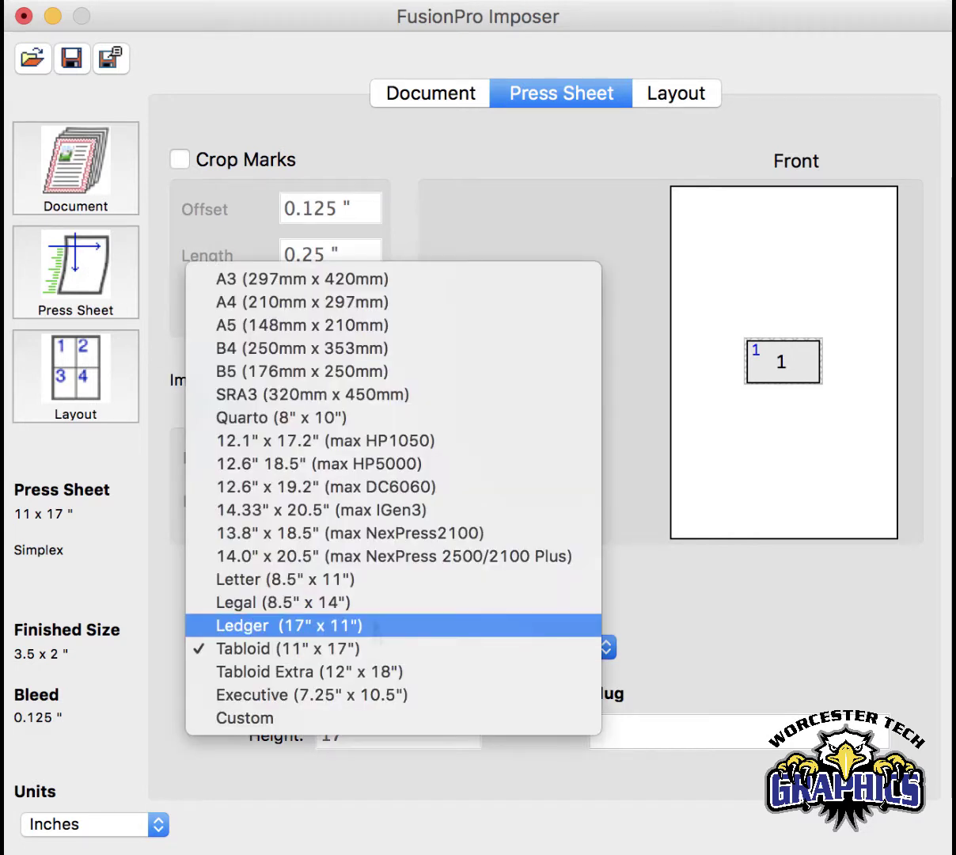
pyautogui.click(376, 589)
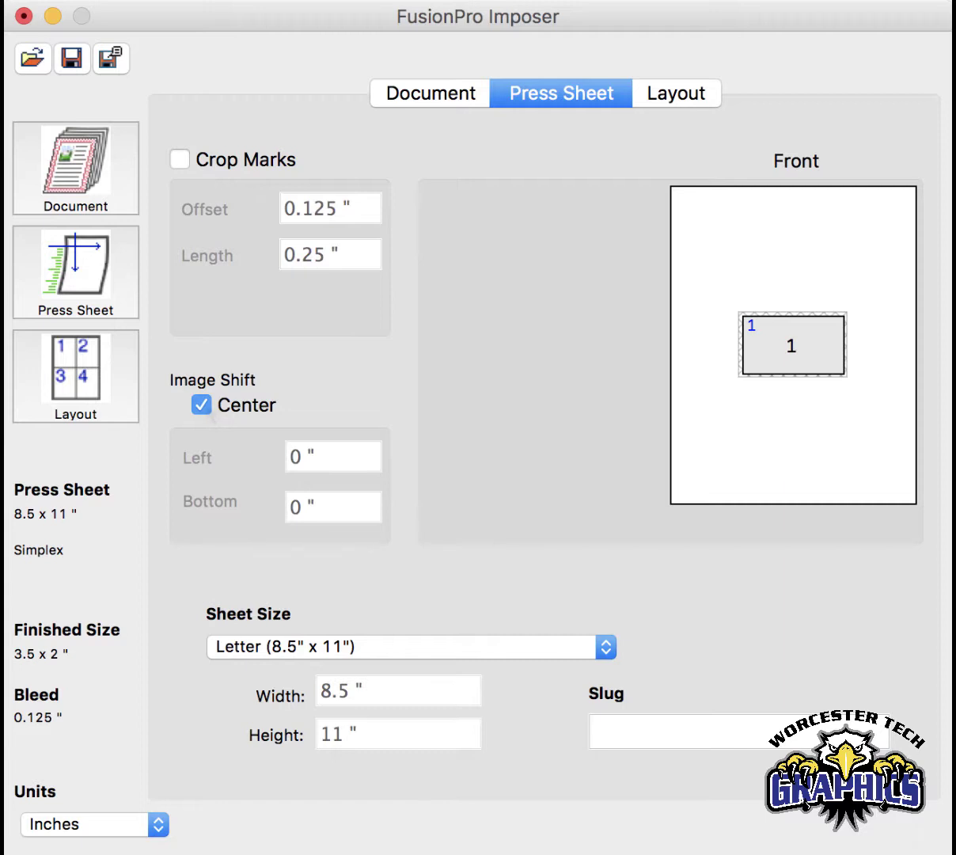
# Try an uncentered image shift of 1" left and 1" bottom on the press sheet, and return to centering.
pyautogui.click(202, 405)
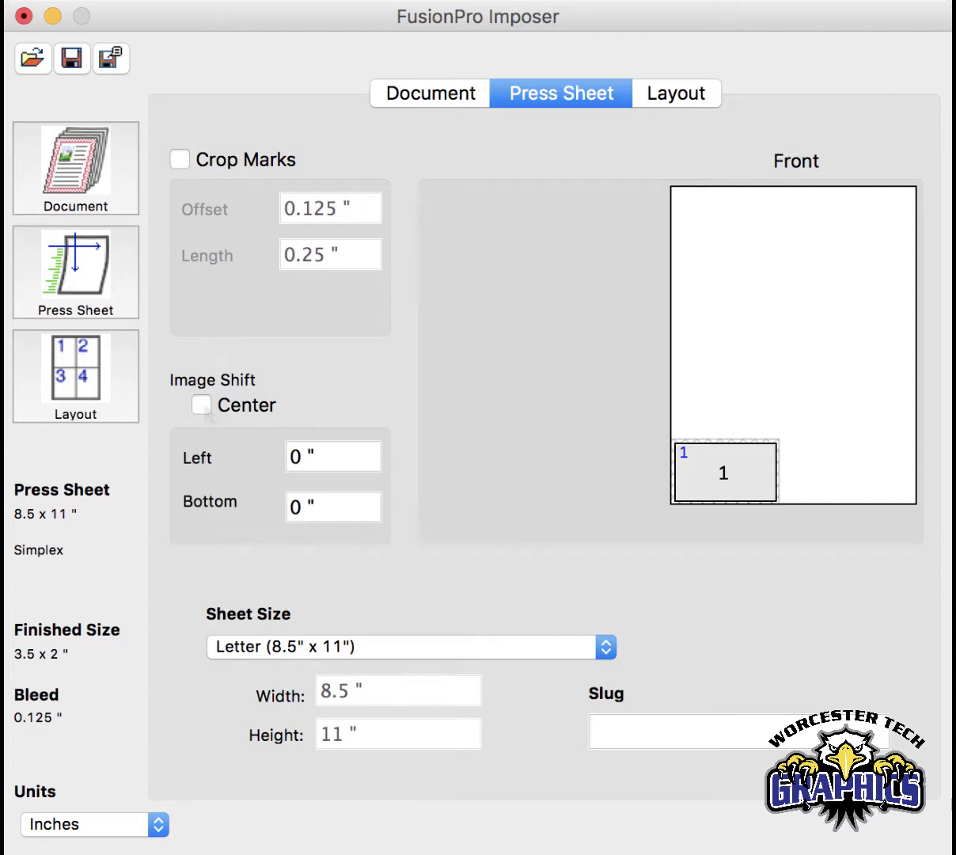
pyautogui.click(311, 454)
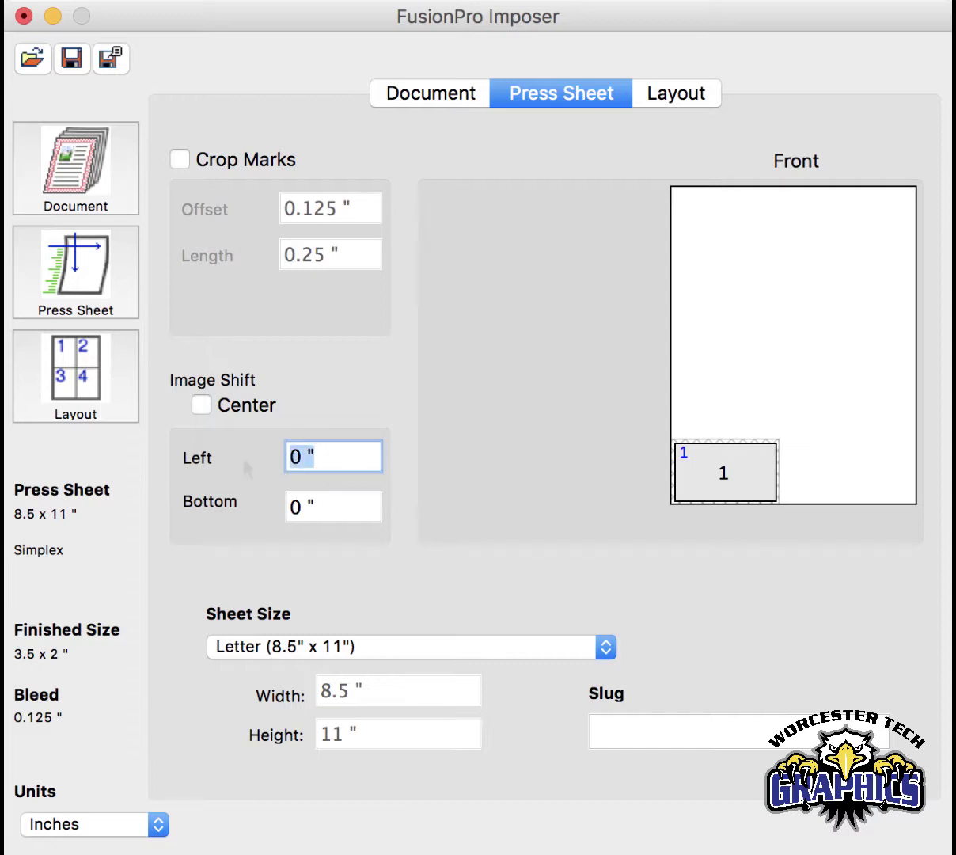
pyautogui.write('1')
pyautogui.press('Tab')
pyautogui.write('1')
pyautogui.press('Tab')
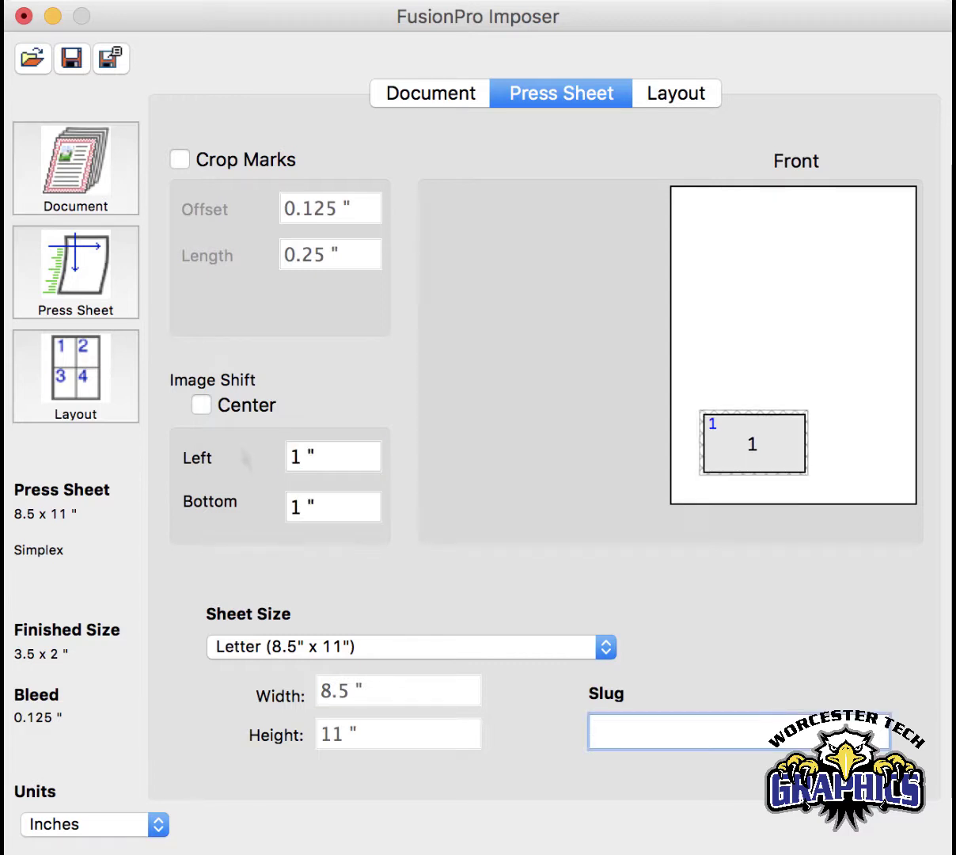
pyautogui.click(201, 405)
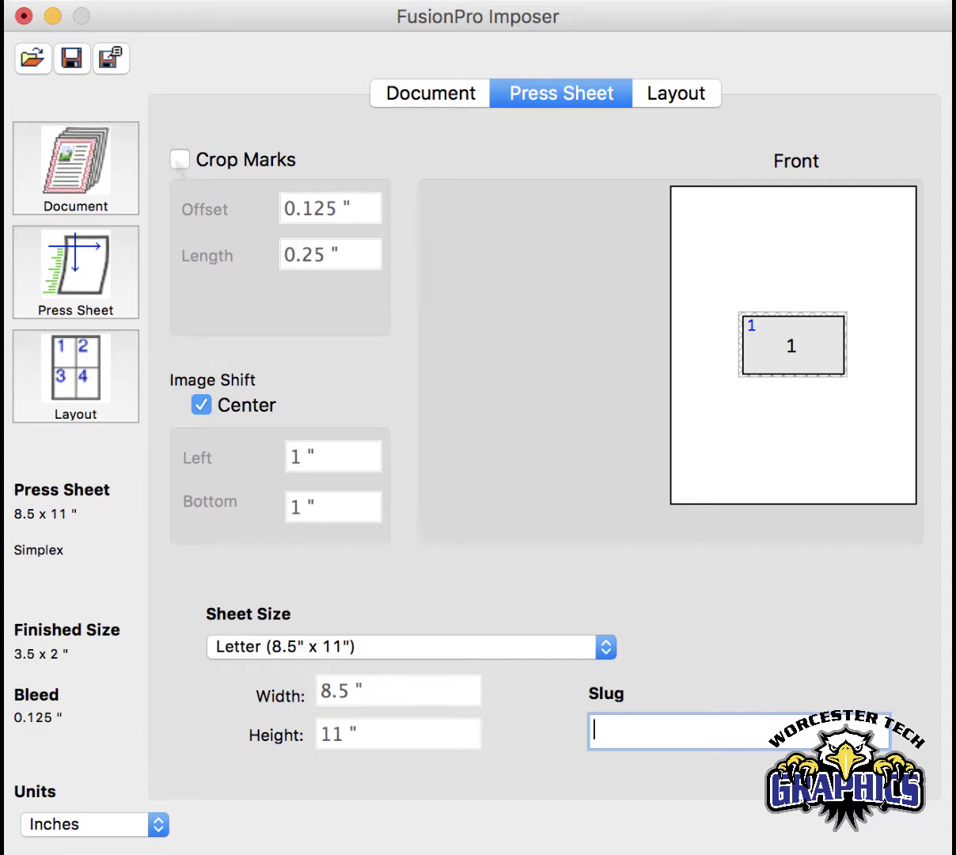
# Turn on crop marks for the press sheet.
pyautogui.click(180, 159)
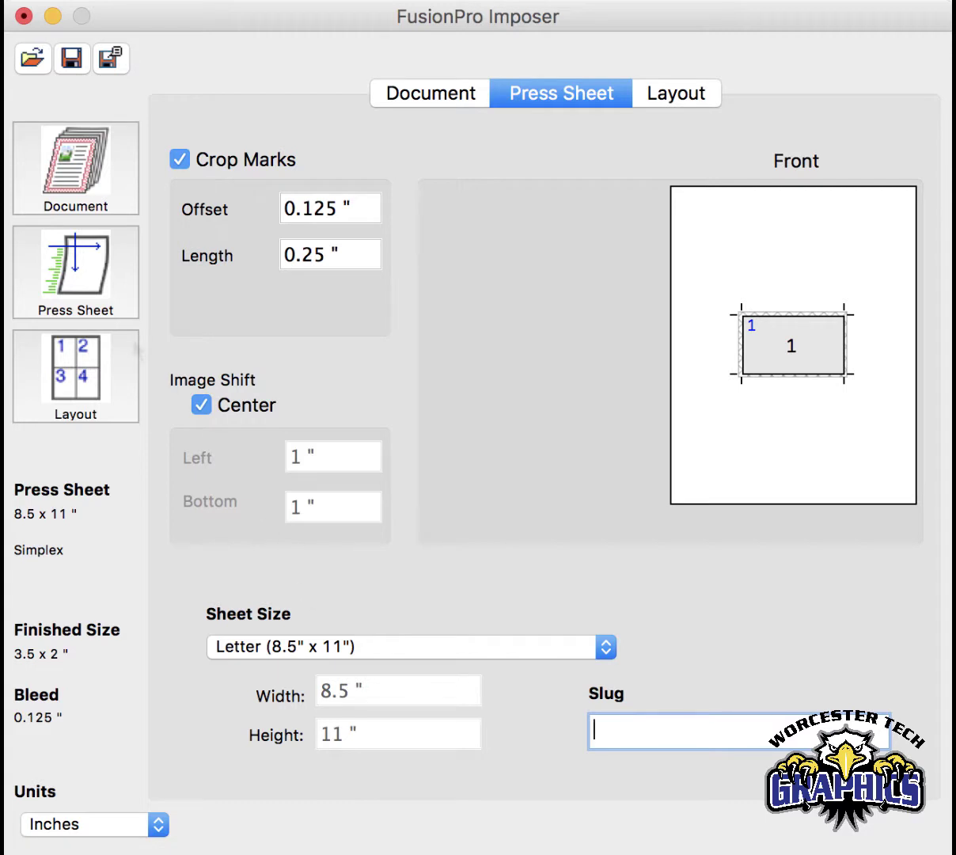
# In the layout, set the first step and repeat to Horizontal with a count of 2 and 0" spacing.
pyautogui.click(96, 386)
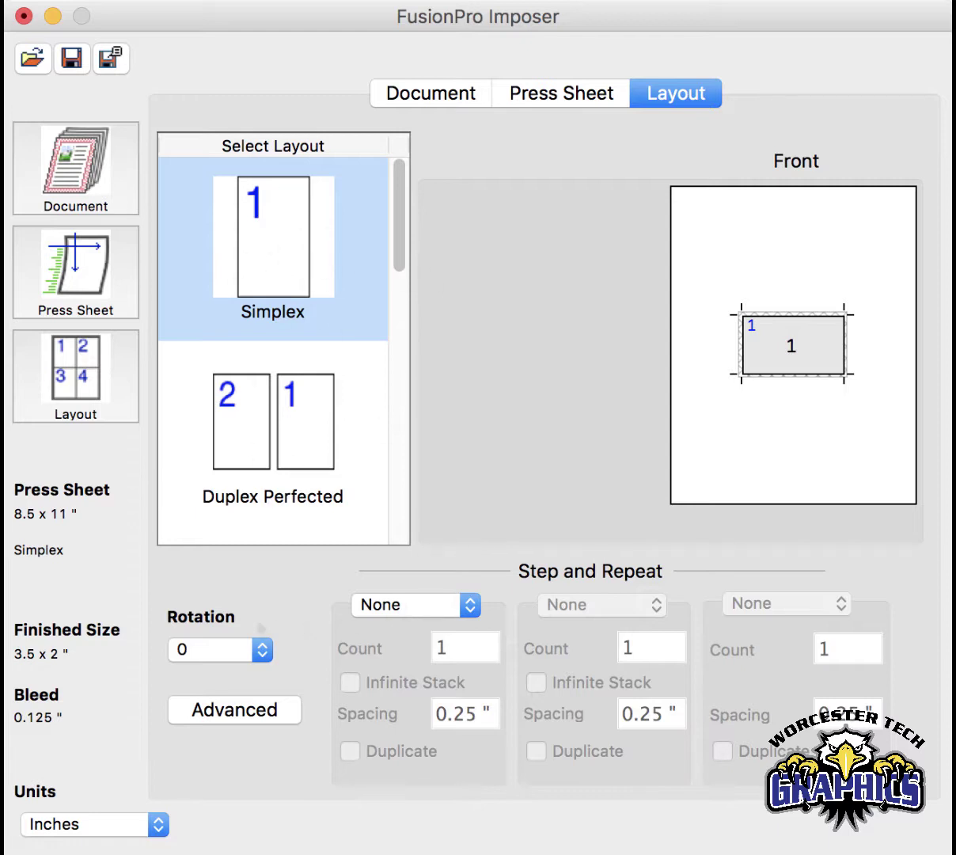
pyautogui.click(376, 614)
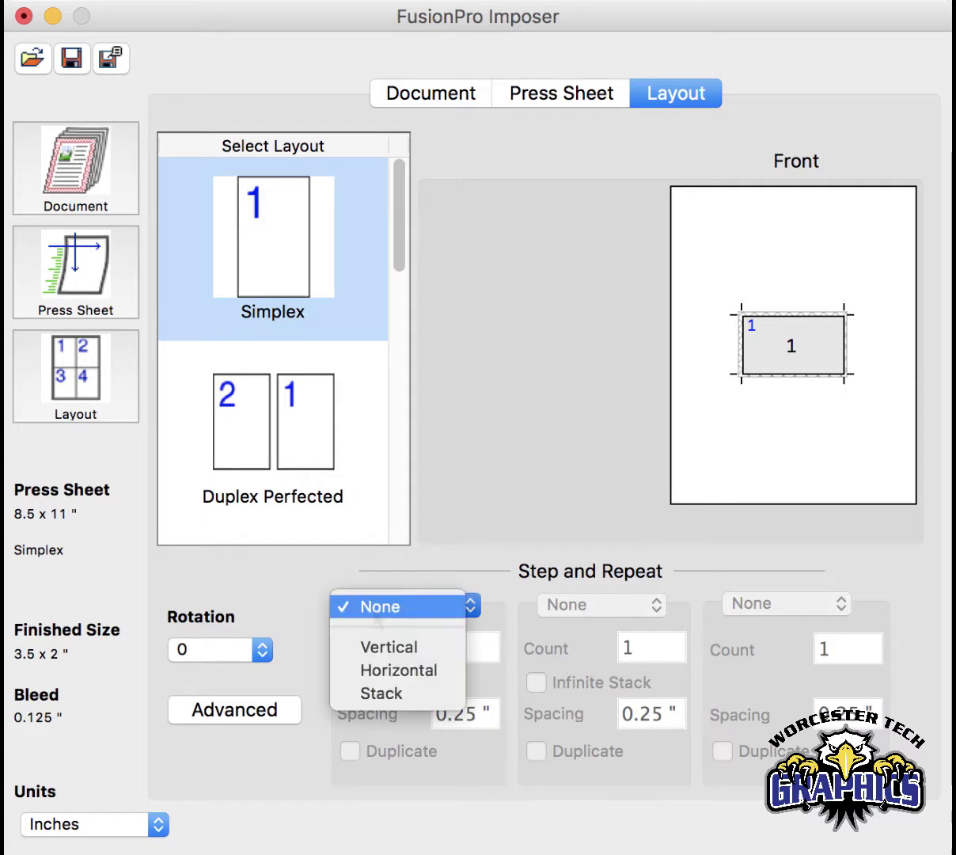
pyautogui.click(399, 662)
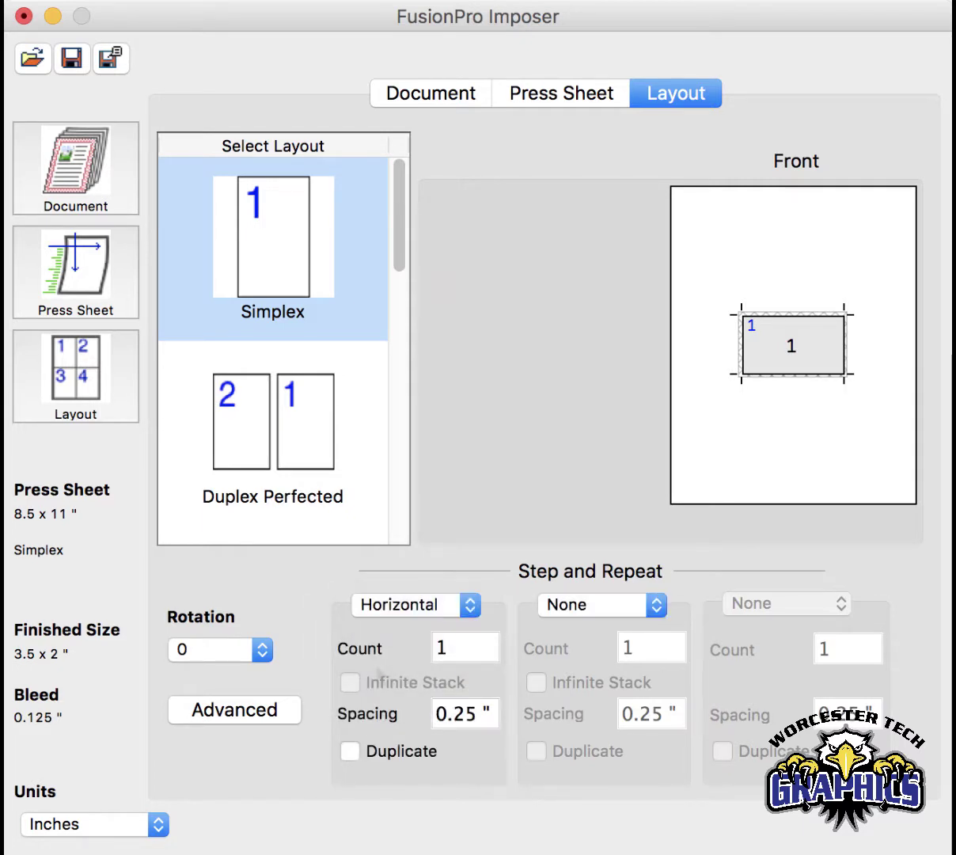
pyautogui.click(445, 647)
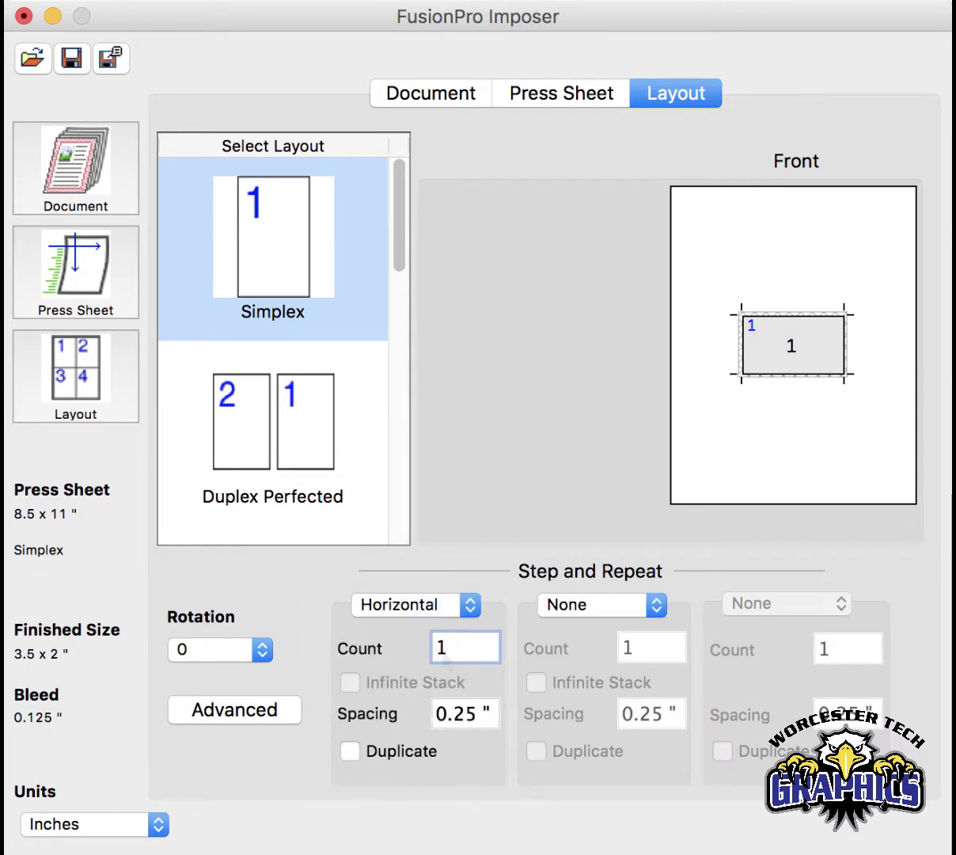
pyautogui.press('BackSpace')
pyautogui.write('2')
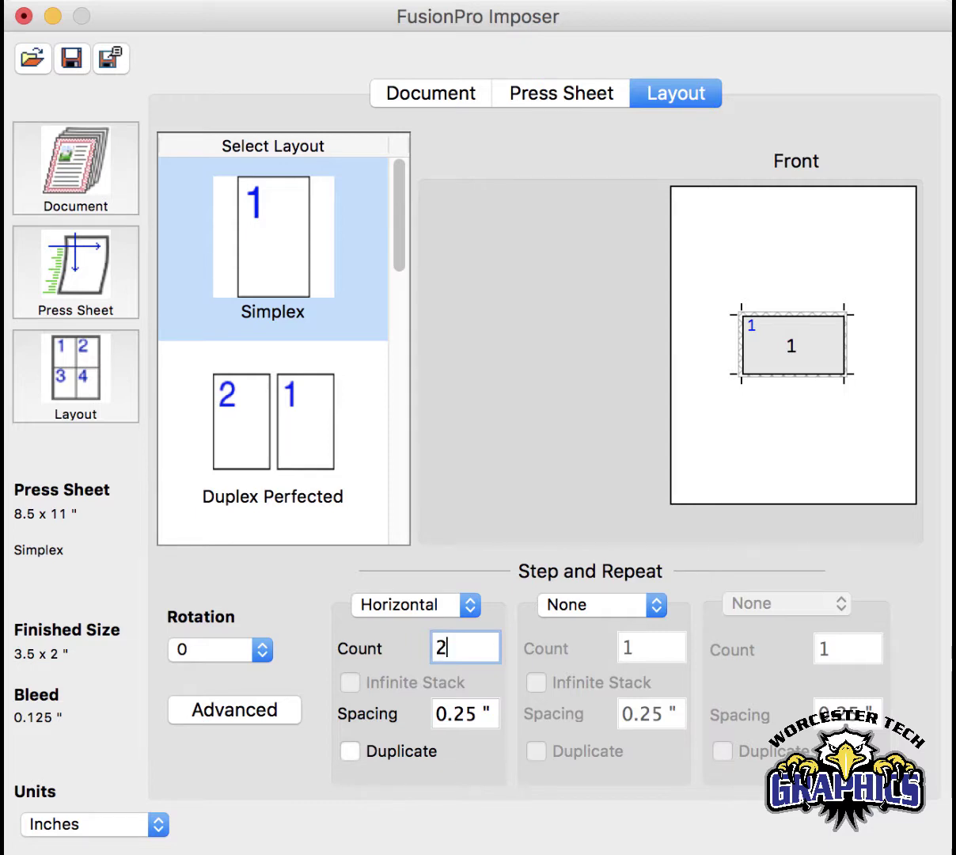
pyautogui.press('Tab')
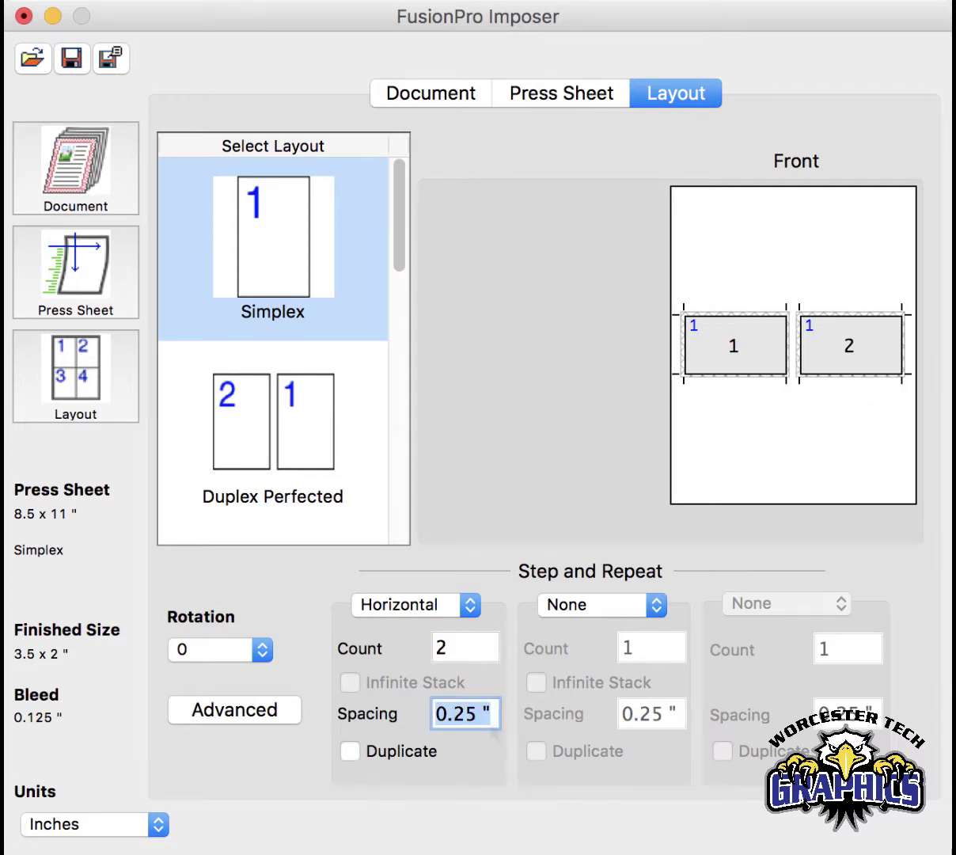
pyautogui.write('0')
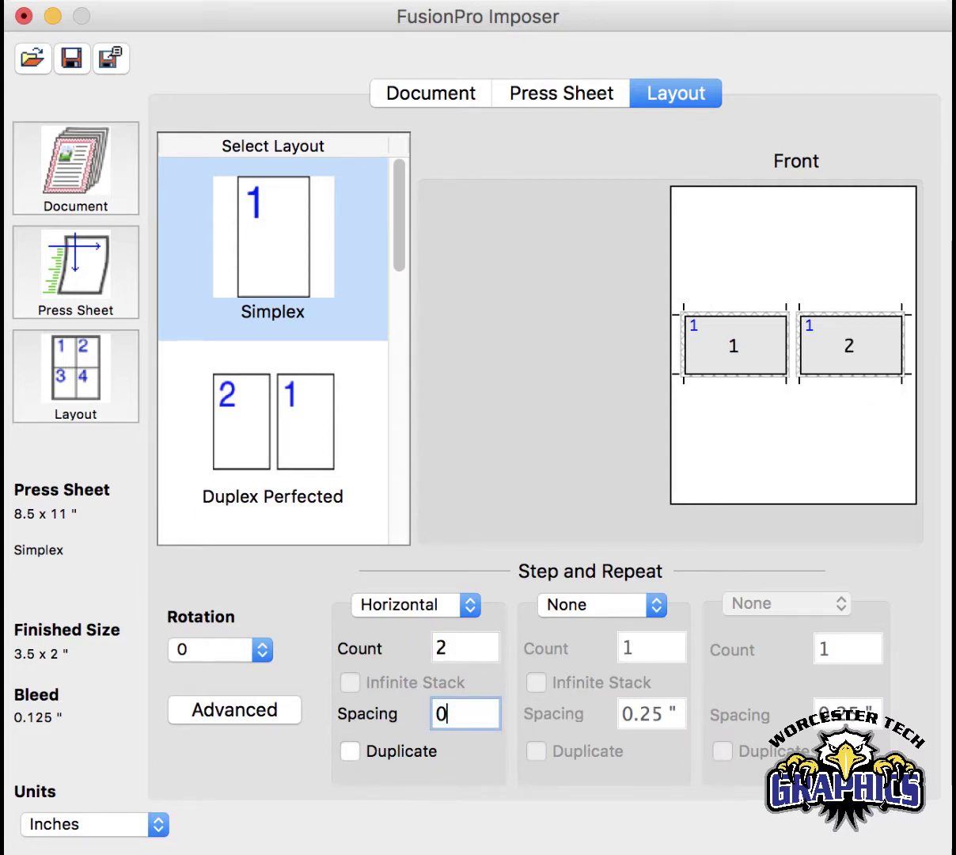
pyautogui.press('Tab')
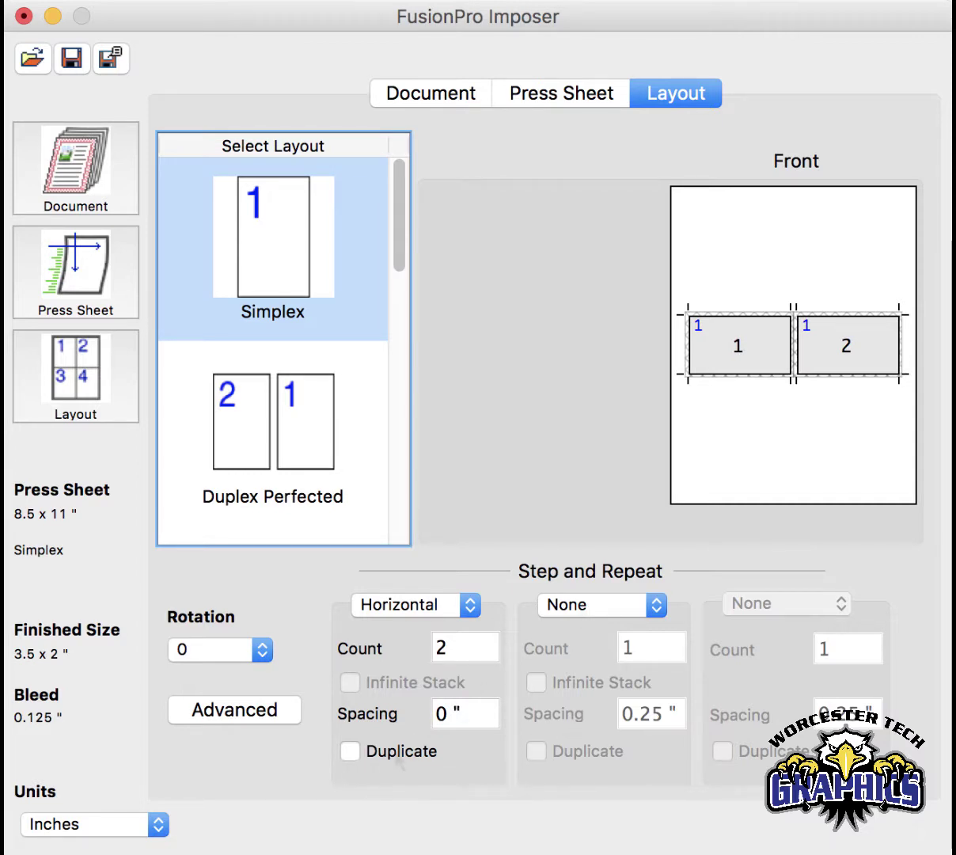
# Enable Duplicate for the horizontal repeat, switching it off and on again to compare the card numbering.
pyautogui.click(398, 758)
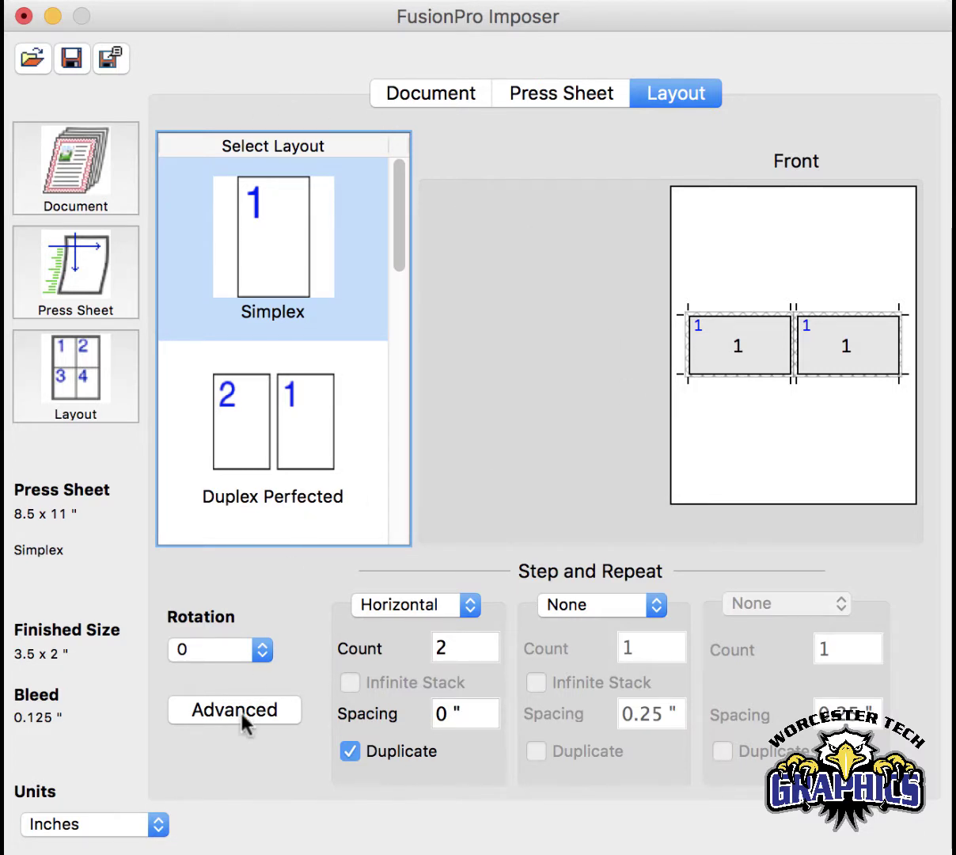
pyautogui.click(350, 750)
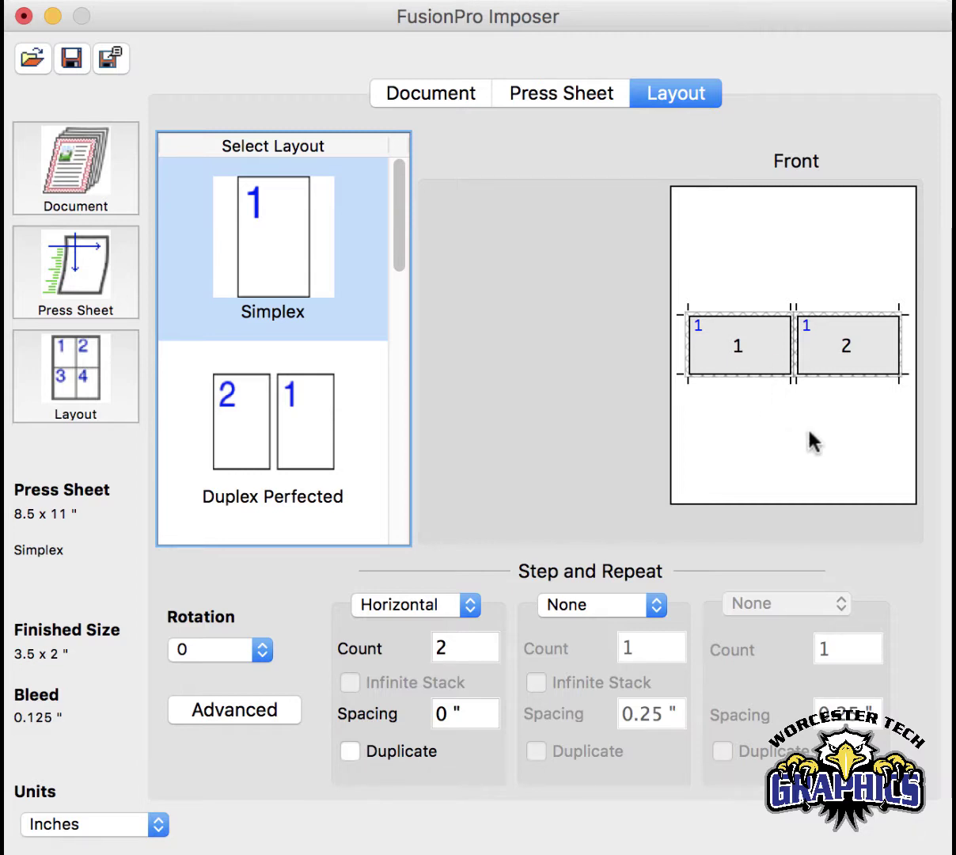
pyautogui.click(352, 752)
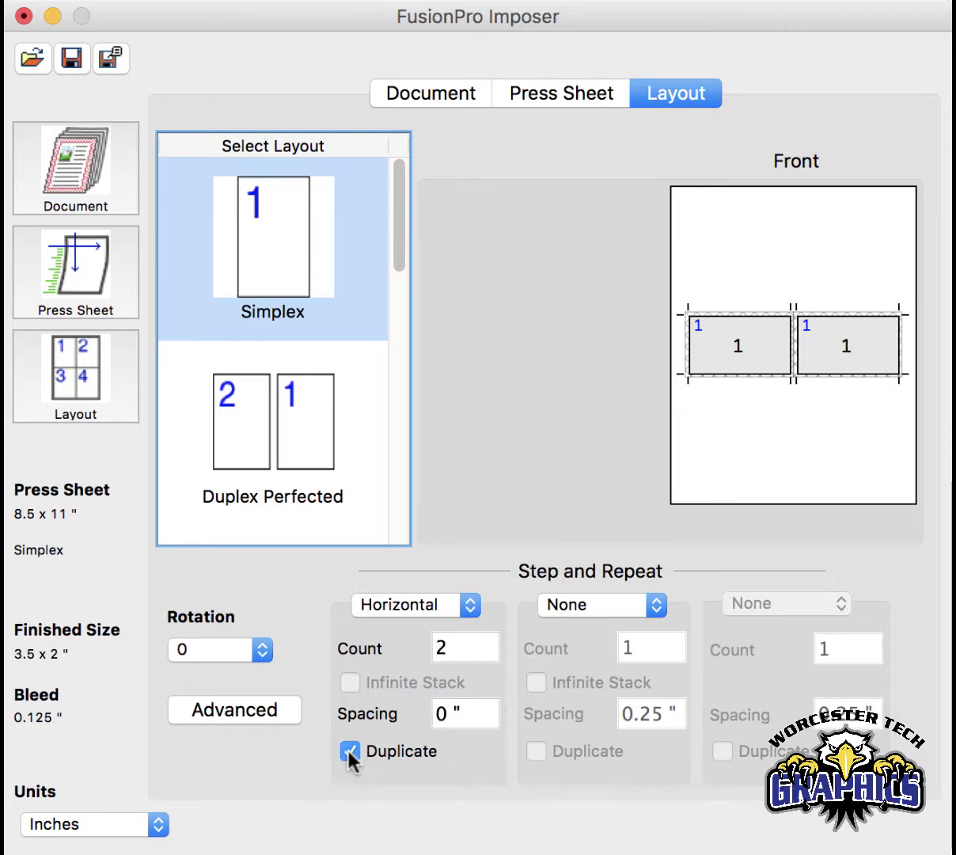
# Set the second step and repeat to Vertical with a count of 5 and 0" spacing.
pyautogui.click(578, 610)
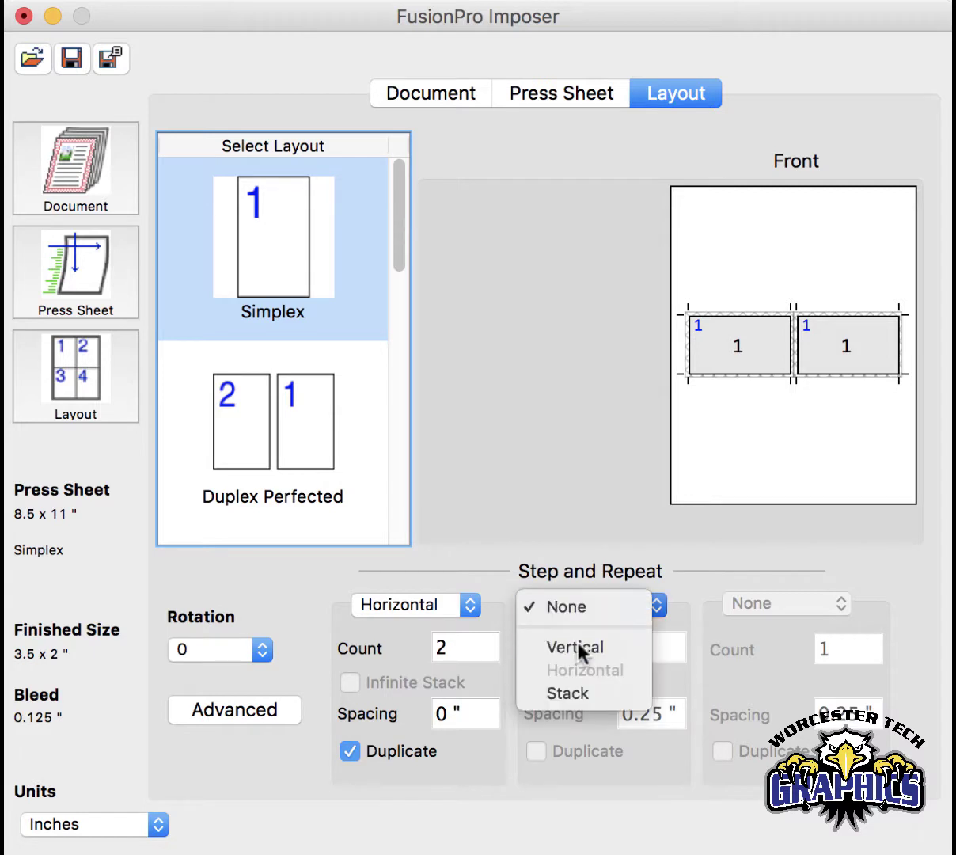
pyautogui.click(577, 649)
pyautogui.click(633, 648)
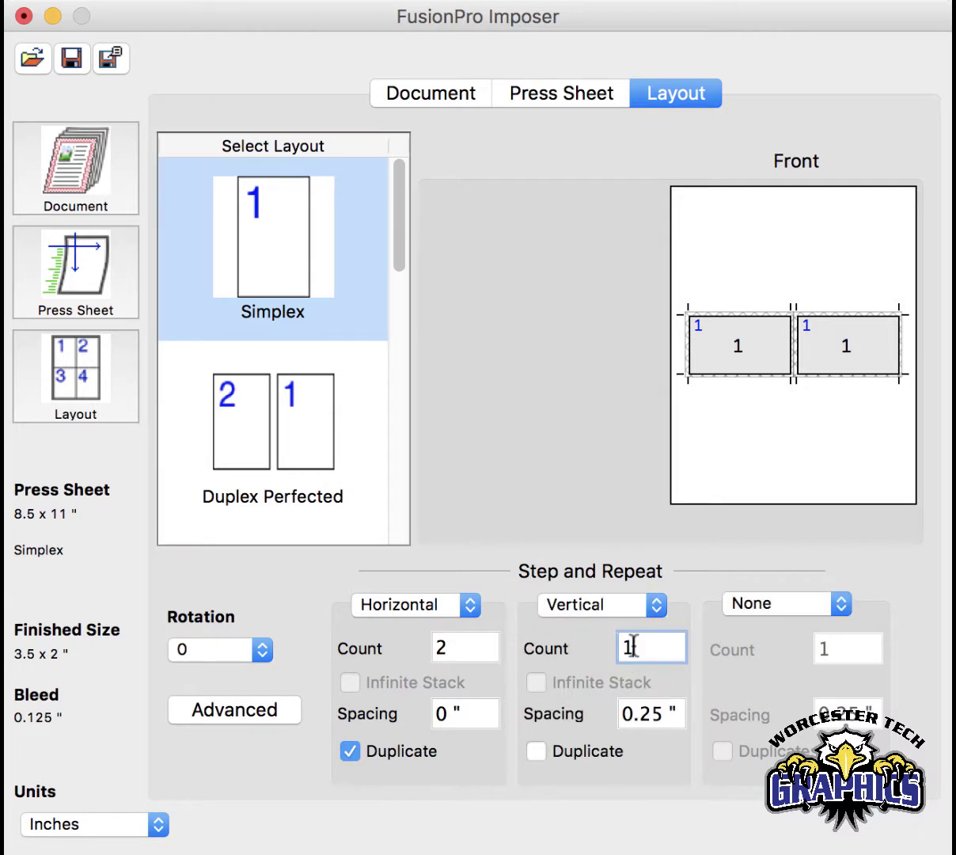
pyautogui.moveTo(633, 647); pyautogui.dragTo(614, 646)
pyautogui.write('5')
pyautogui.press('Tab')
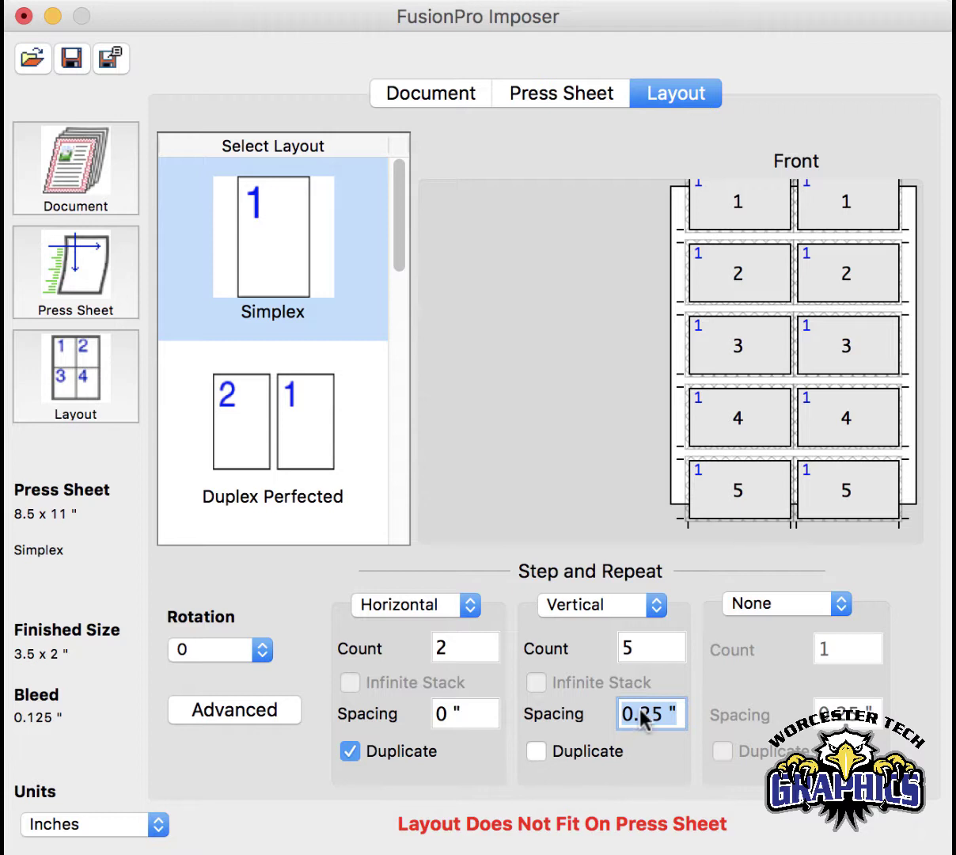
pyautogui.write('0')
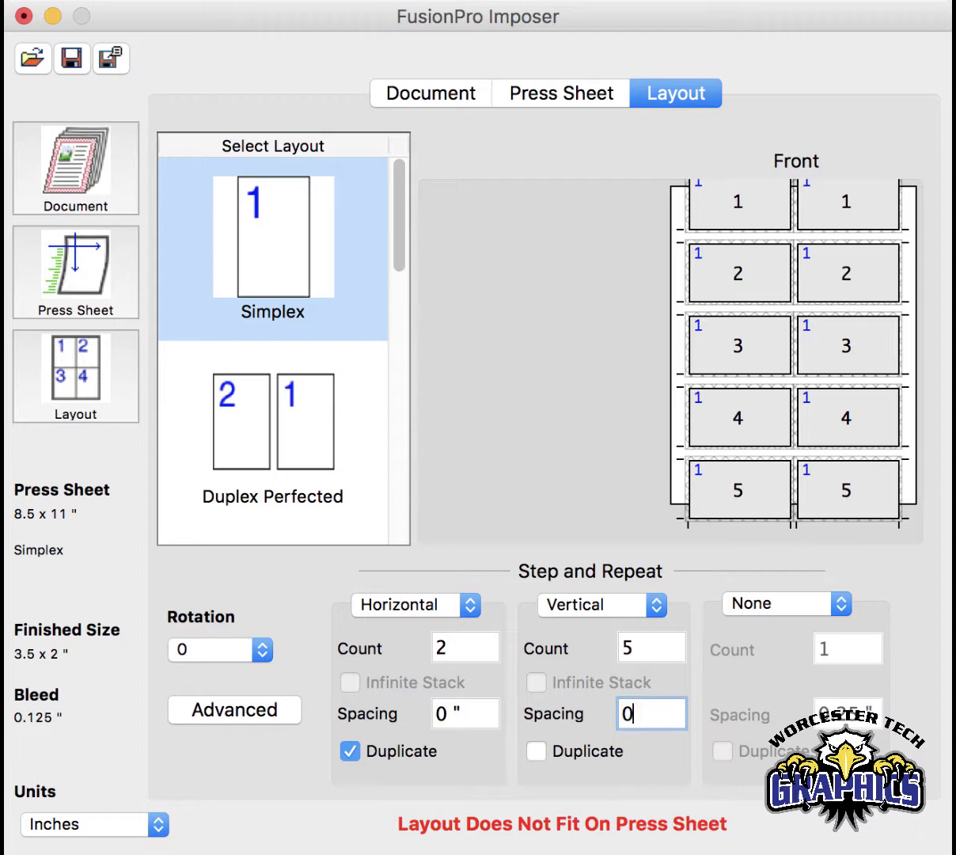
pyautogui.press('Return')
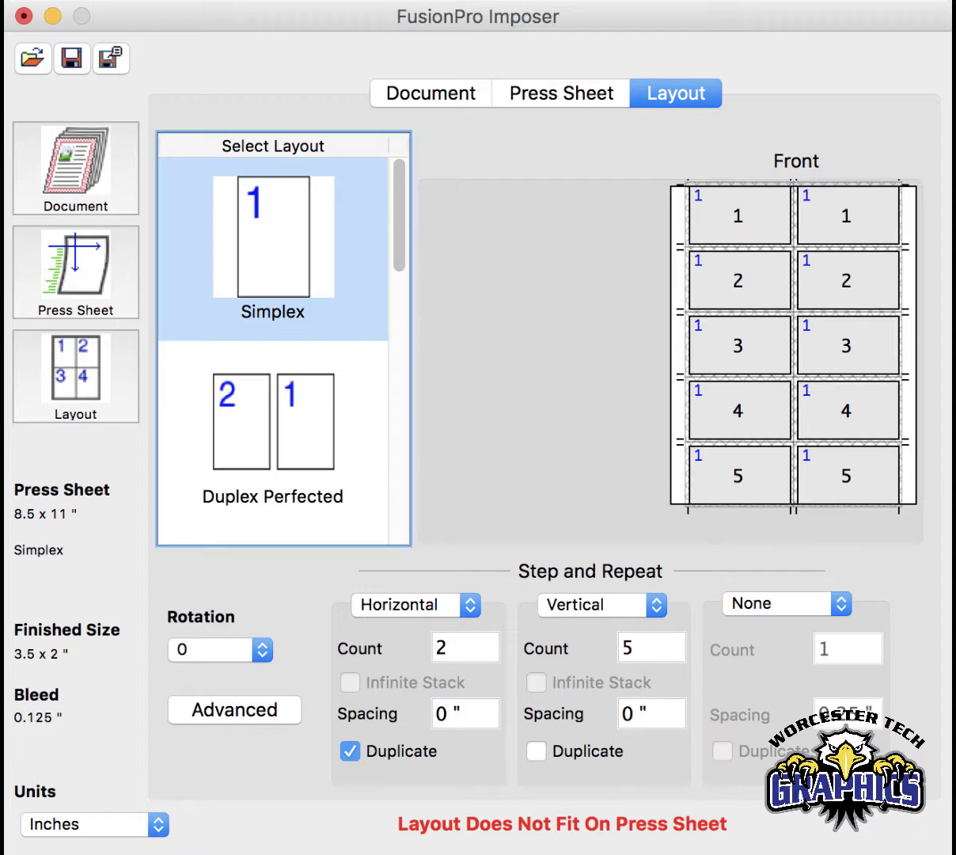
# Reduce the vertical repeat count to 4 so the layout fits on the press sheet.
pyautogui.click(649, 655)
pyautogui.doubleClick(619, 643)
pyautogui.write('4')
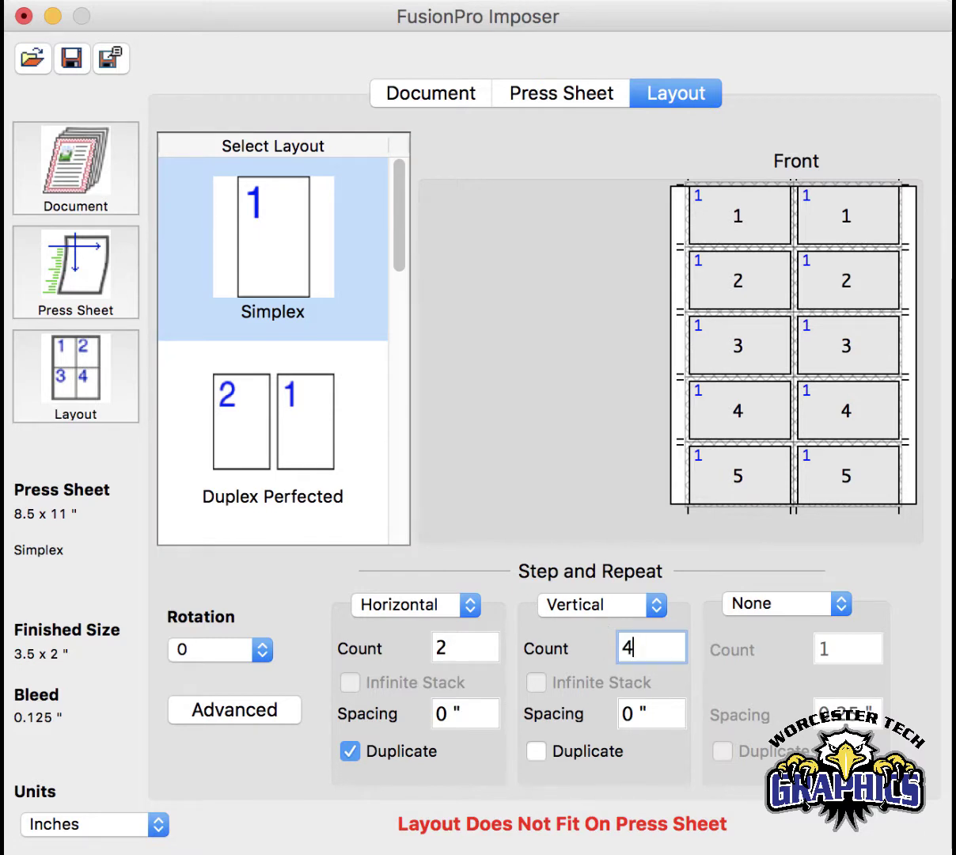
pyautogui.press('Tab')
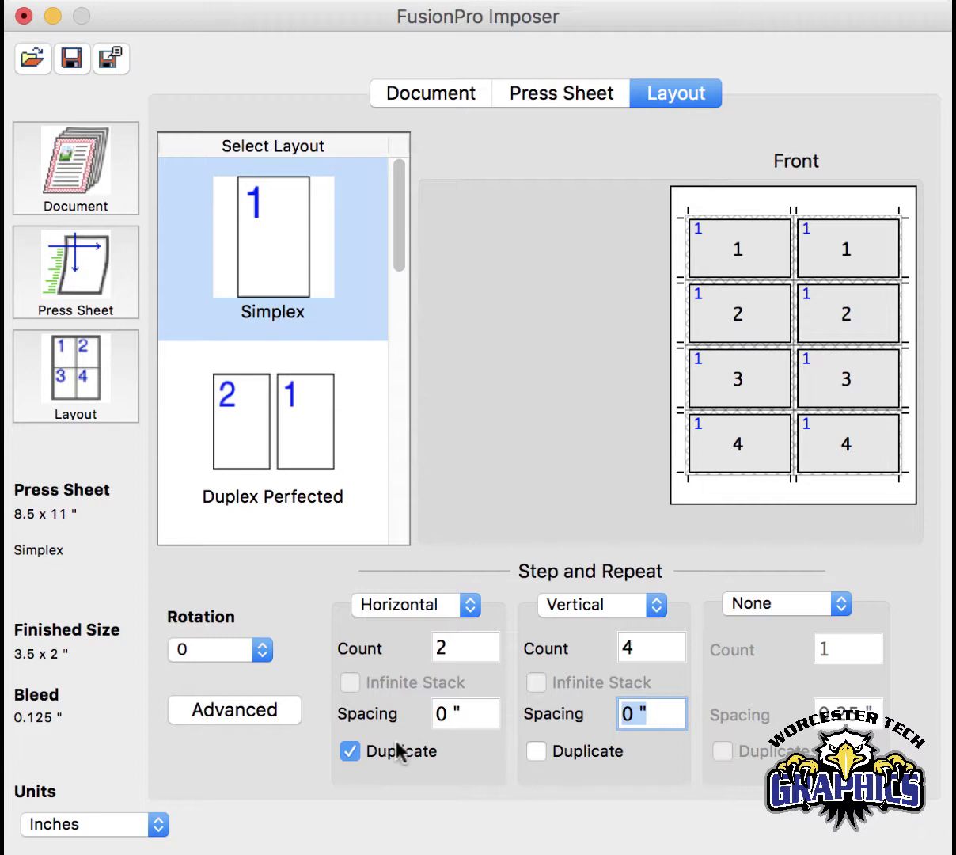
# Enable Duplicate for the vertical repeat and save the imposition as 8up Bcard_with Bleed.fpi in the Tutorial Graphics Bus. Card folder.
pyautogui.click(537, 752)
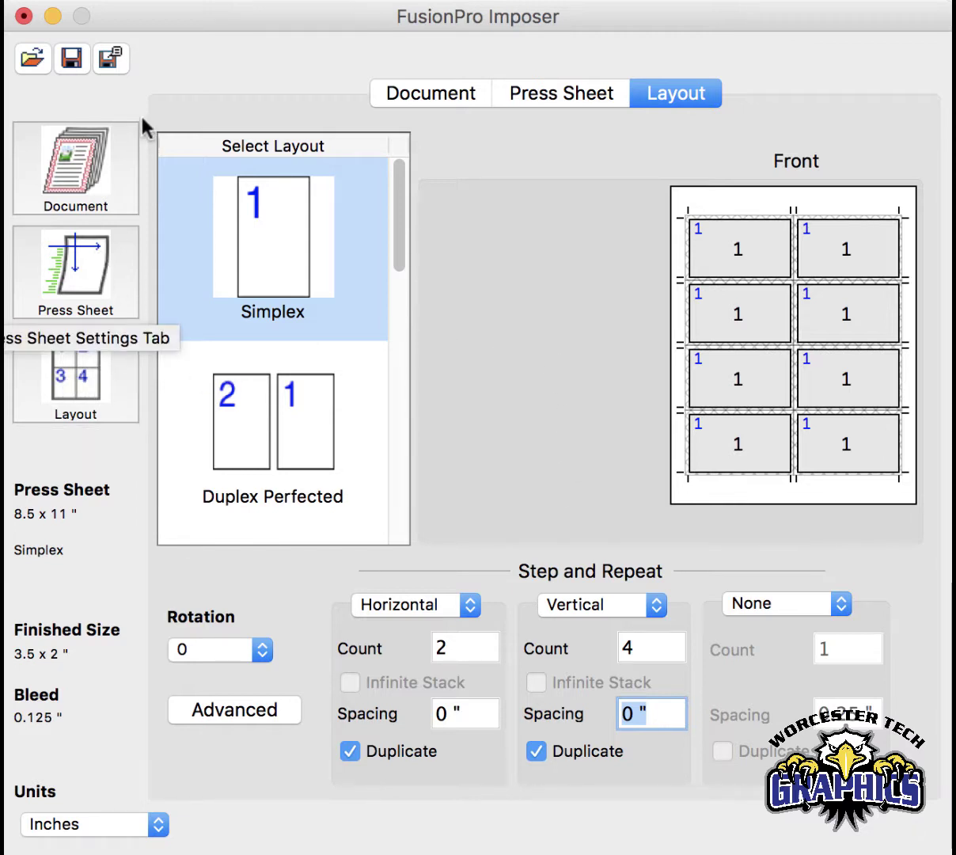
pyautogui.click(108, 68)
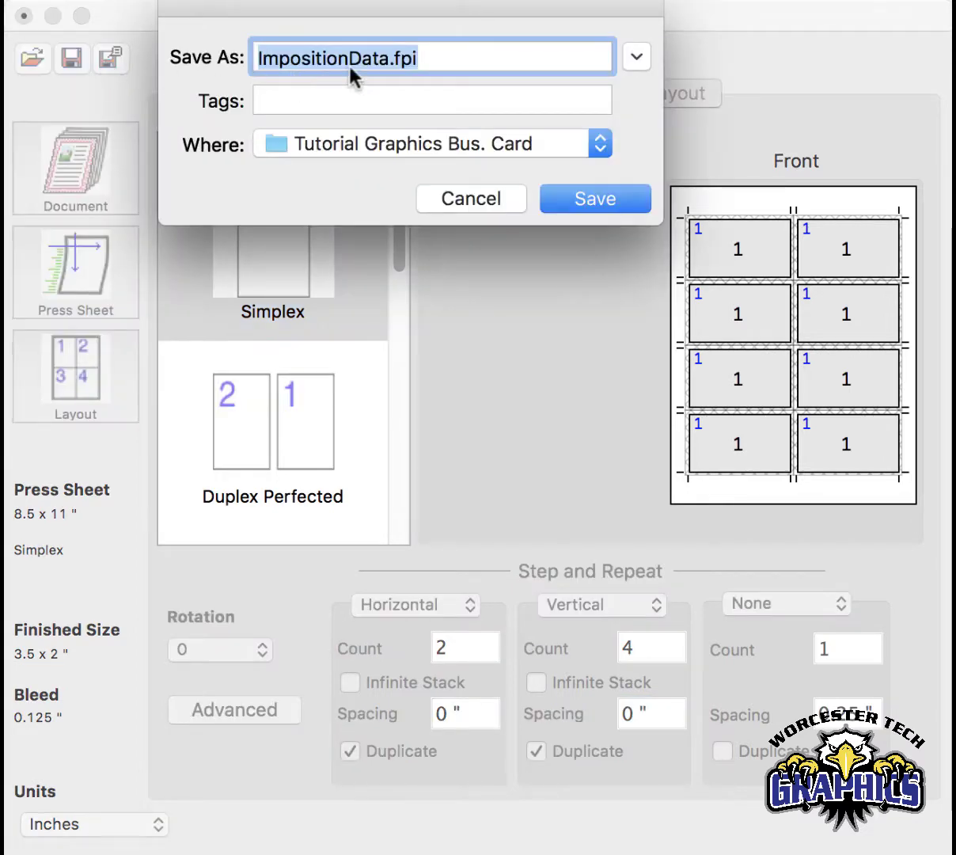
pyautogui.click(361, 65)
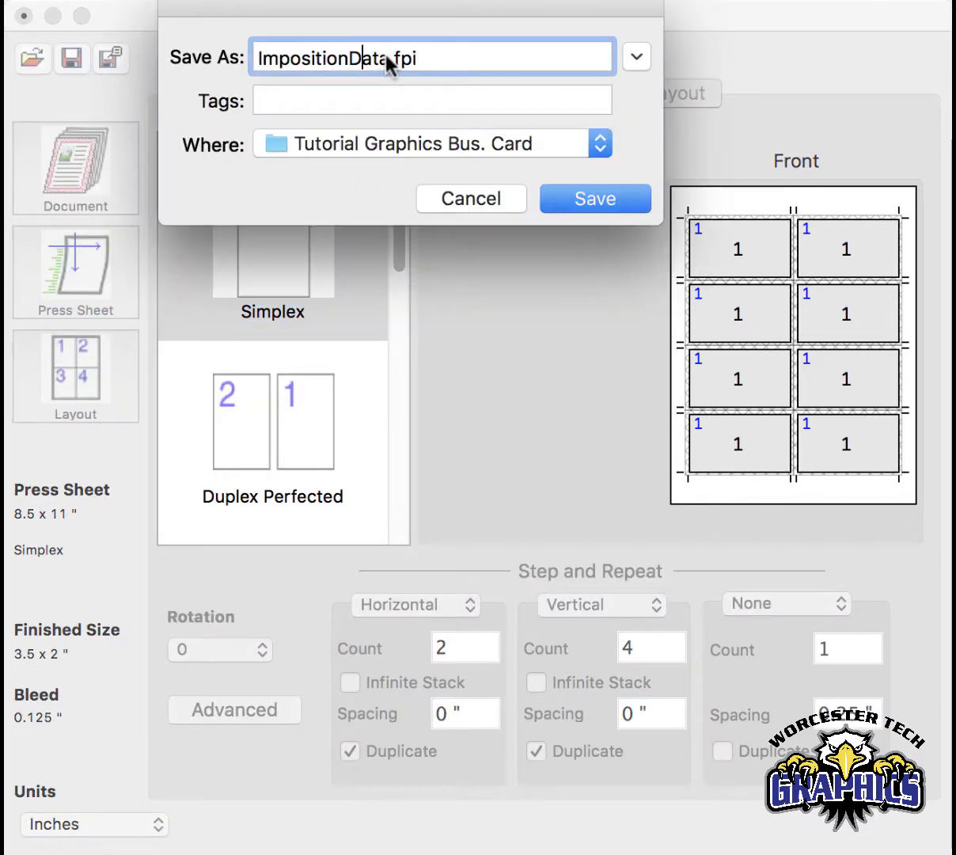
pyautogui.moveTo(389, 59); pyautogui.dragTo(224, 60)
pyautogui.write('8up ')
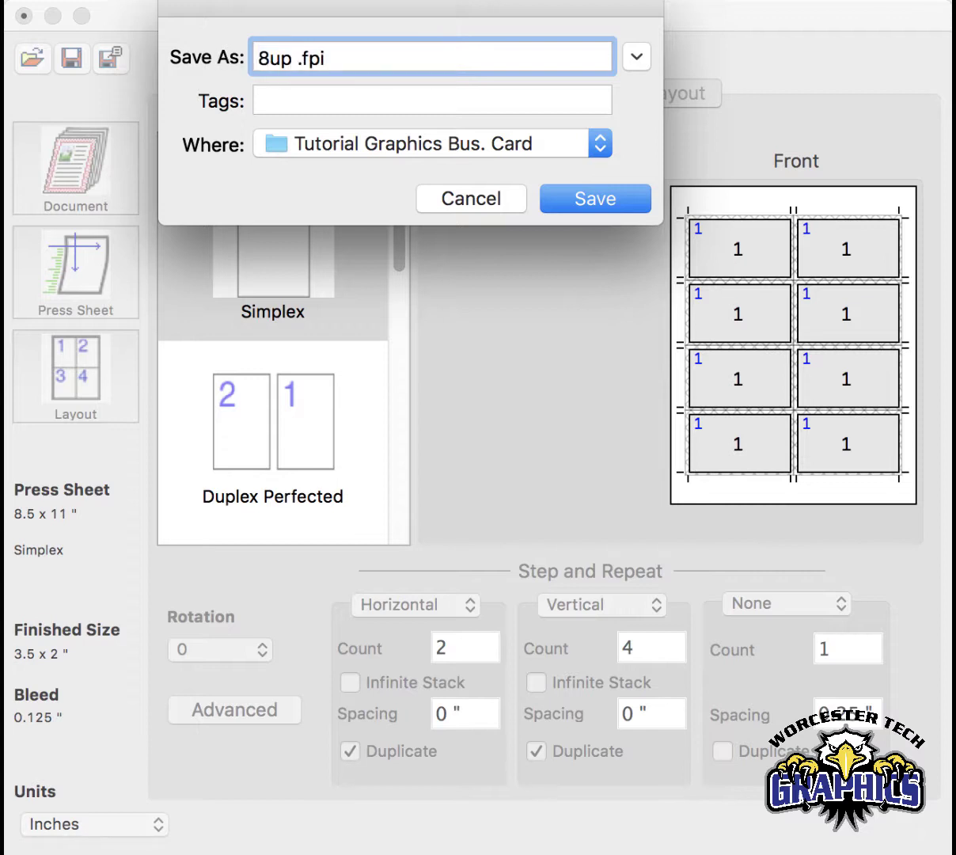
pyautogui.write('Bcard')
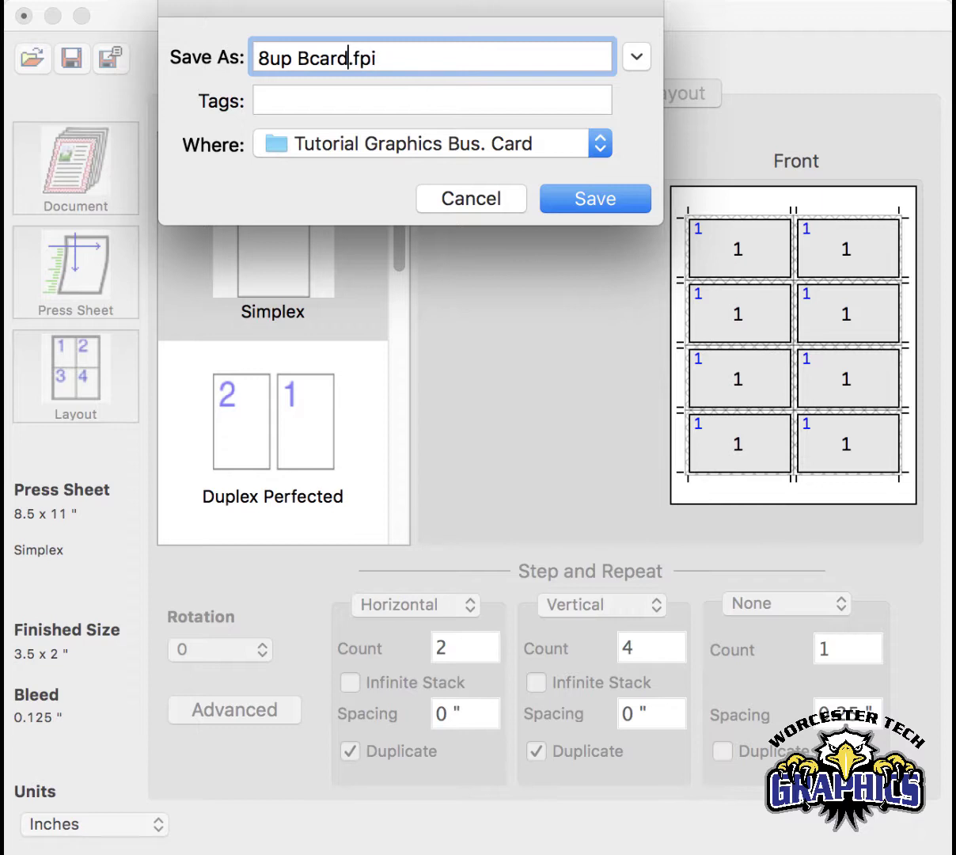
pyautogui.write('_with ')
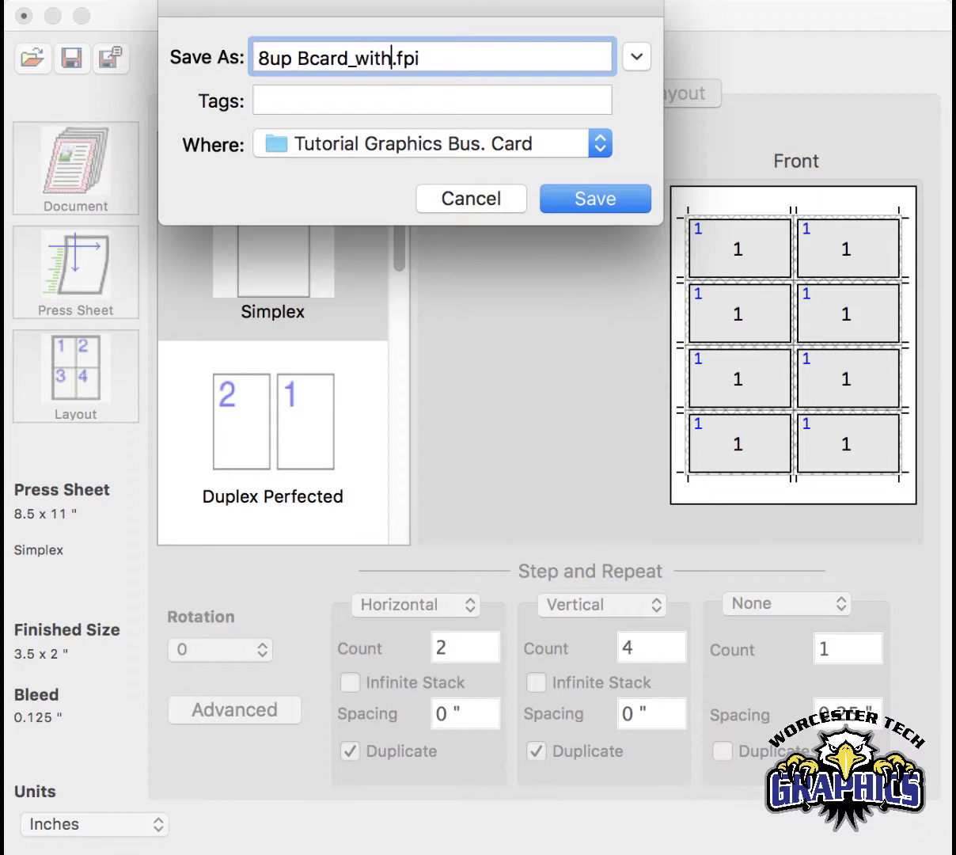
pyautogui.write('Bleed')
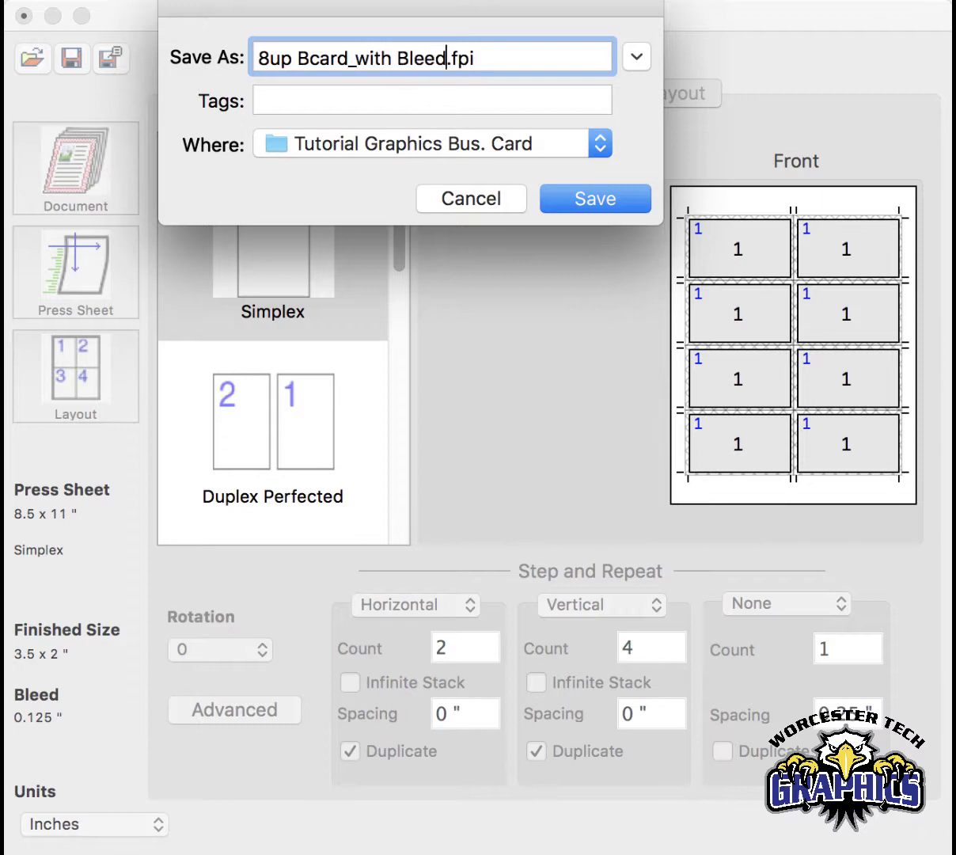
pyautogui.click(590, 204)
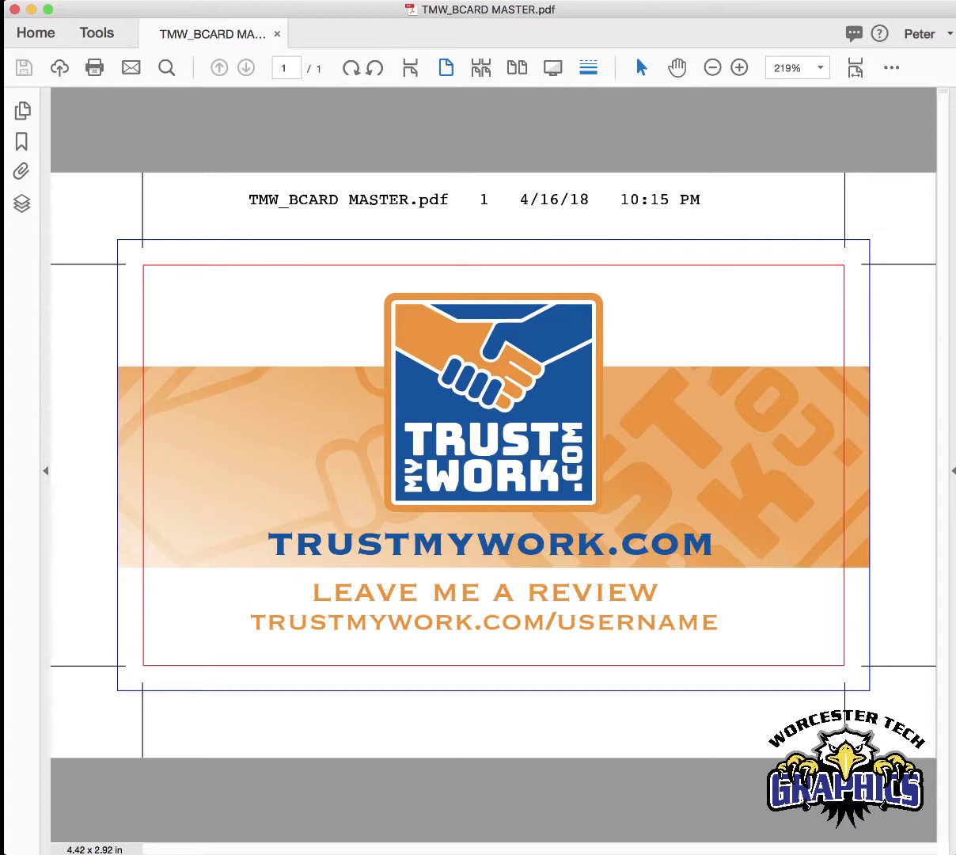
pyautogui.click(141, 0)
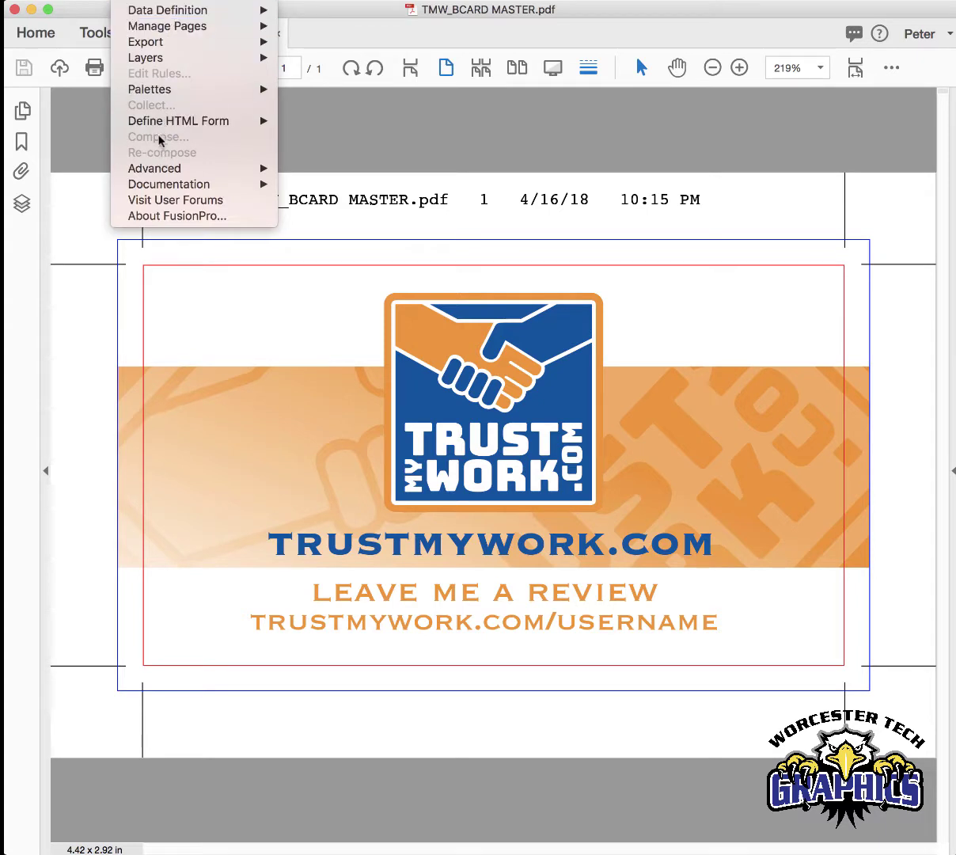
pyautogui.click(140, 0)
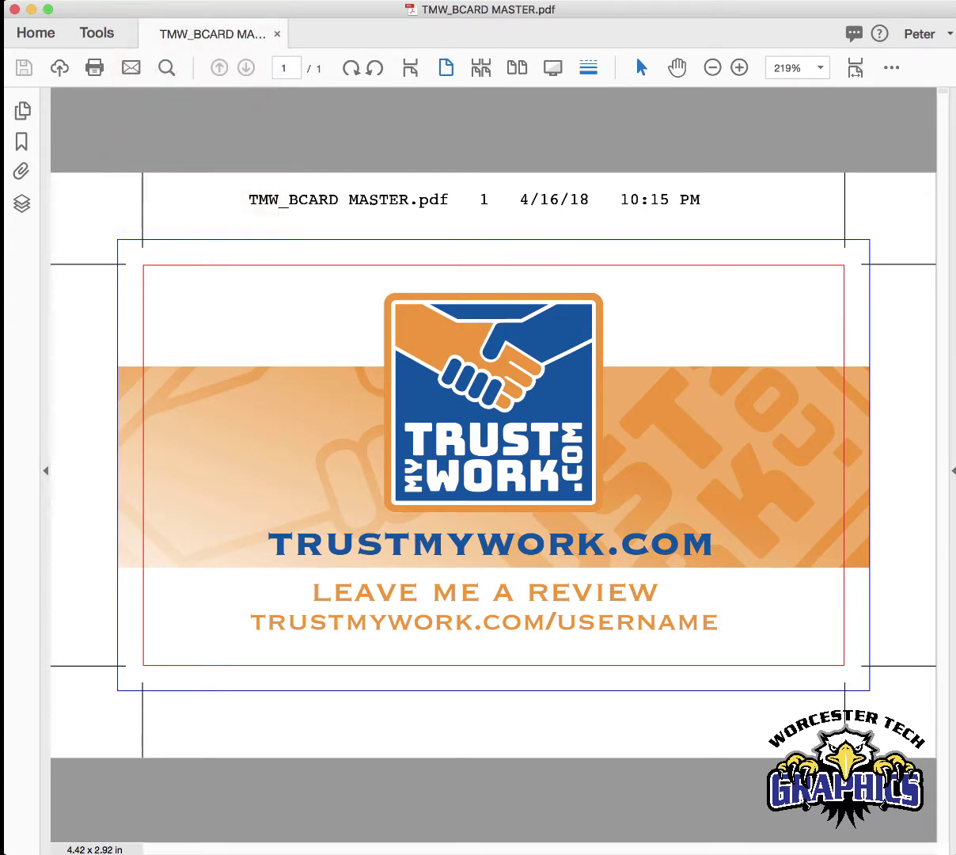
pyautogui.click(141, 0)
pyautogui.moveTo(190, 9)
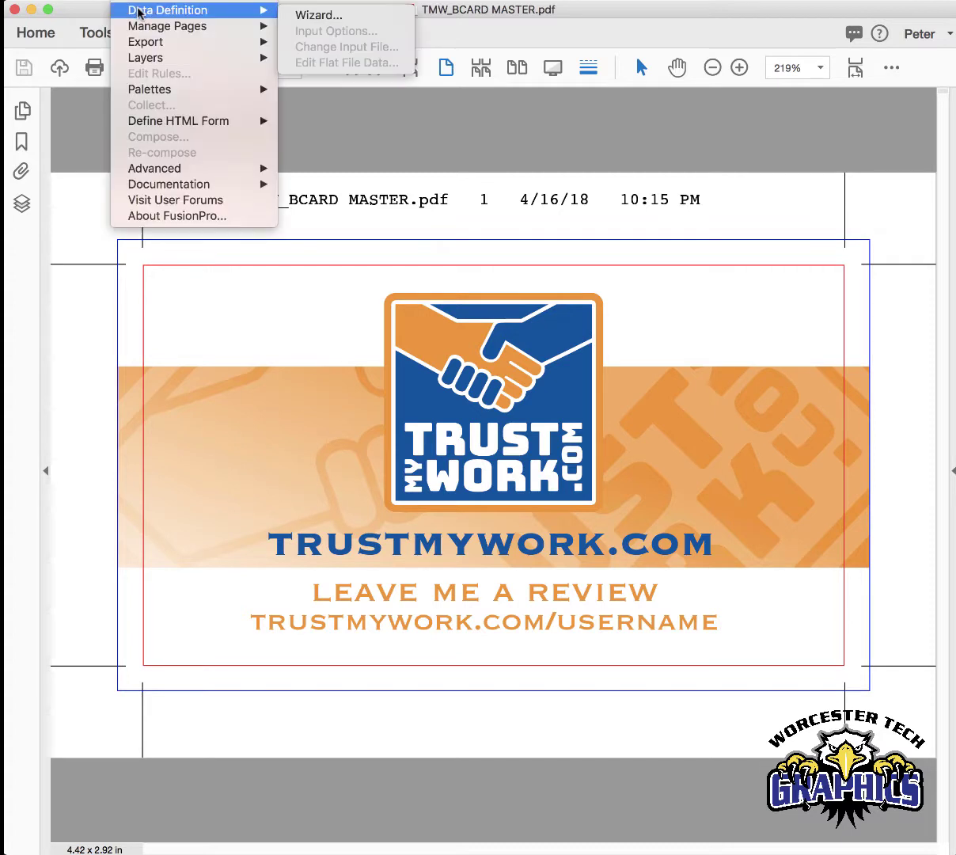
pyautogui.click(326, 21)
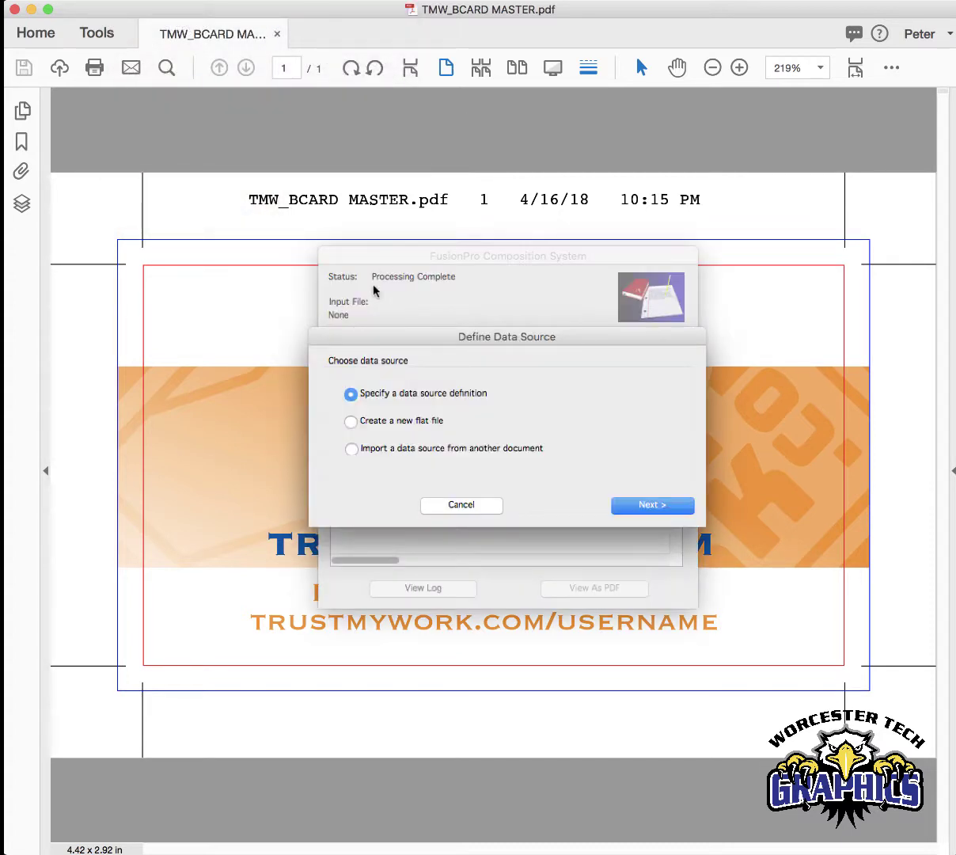
pyautogui.click(457, 504)
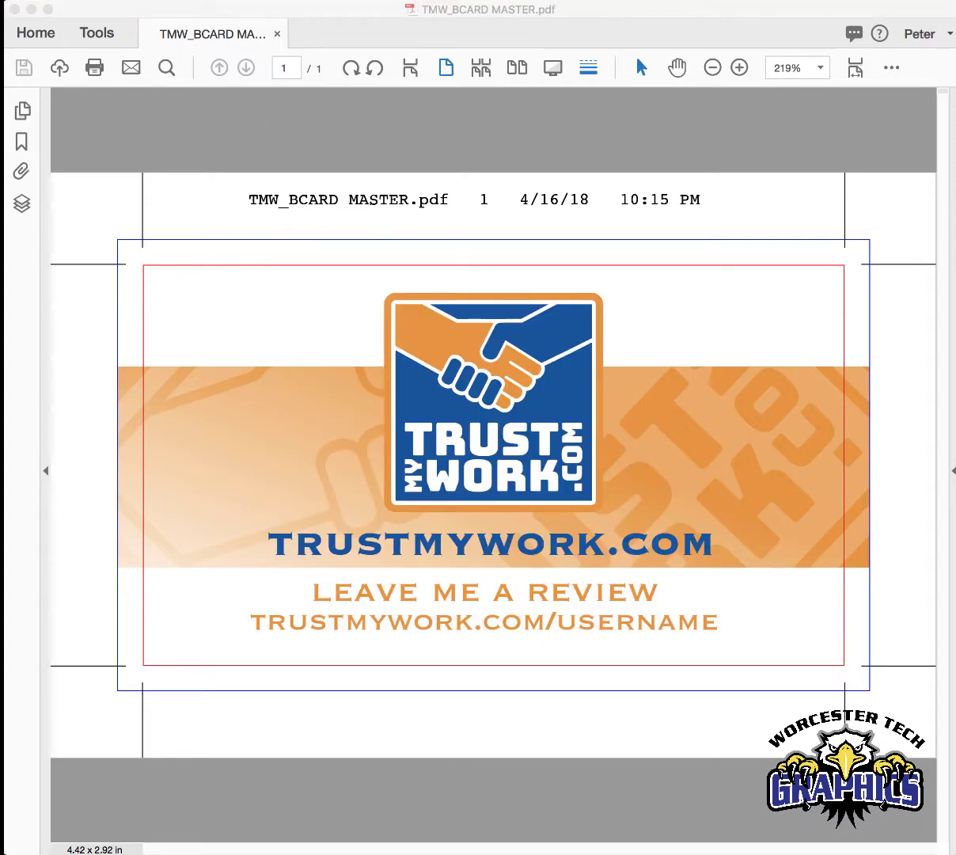
# In Acrobat, specify a FusionPro data source definition with format None for TMW_BCARD MASTER.pdf.
pyautogui.click(131, 0)
pyautogui.moveTo(153, 10)
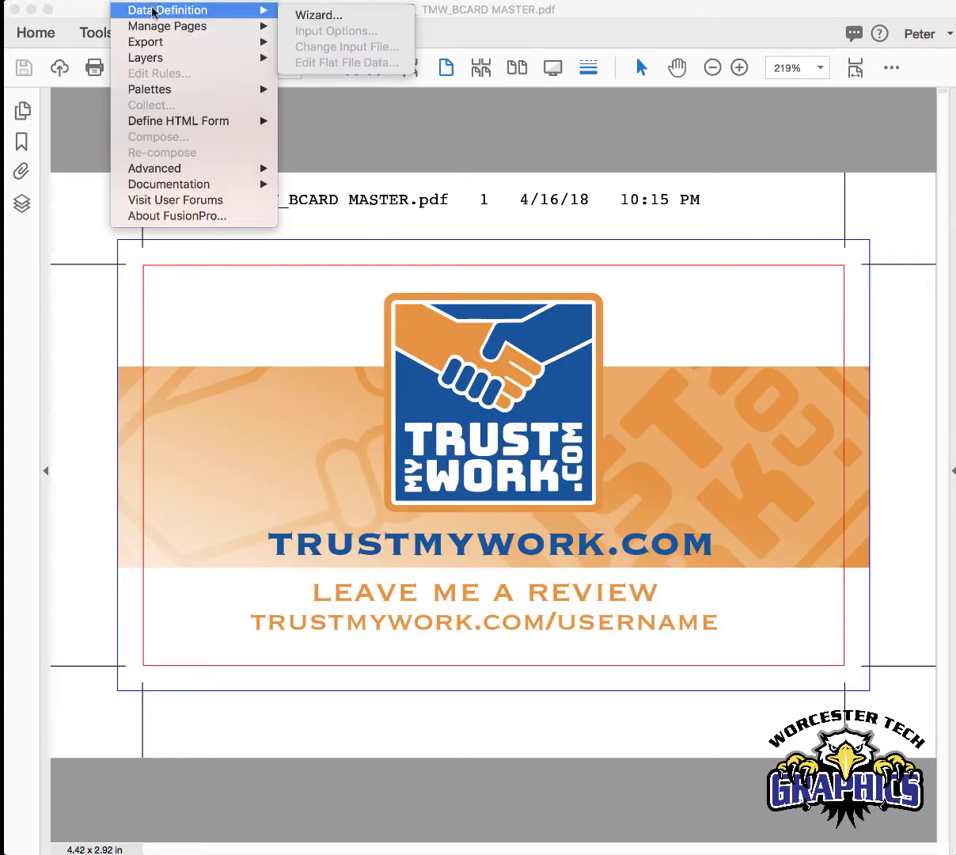
pyautogui.click(309, 20)
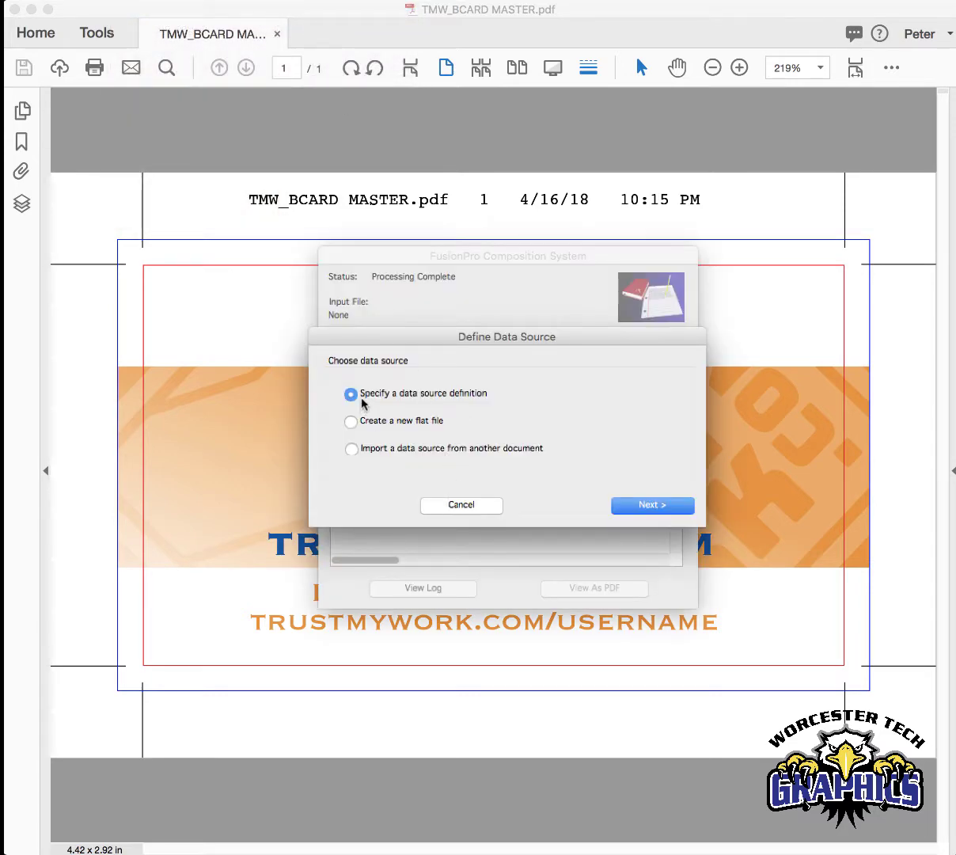
pyautogui.click(631, 505)
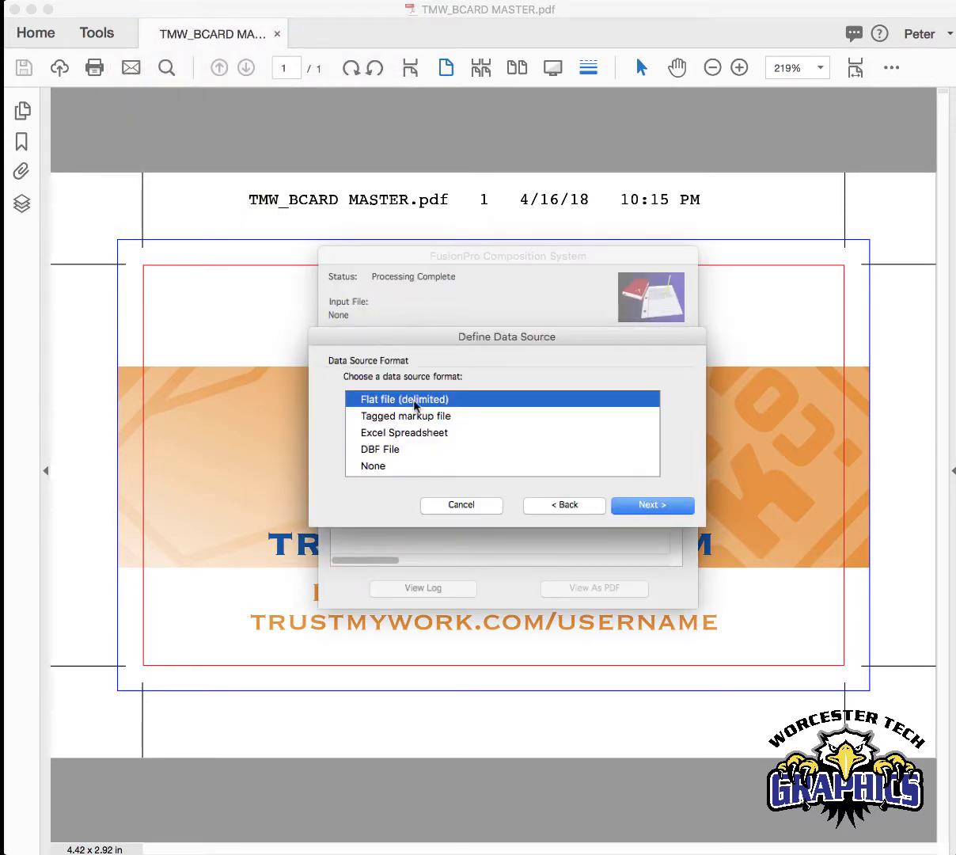
pyautogui.click(400, 467)
pyautogui.click(627, 504)
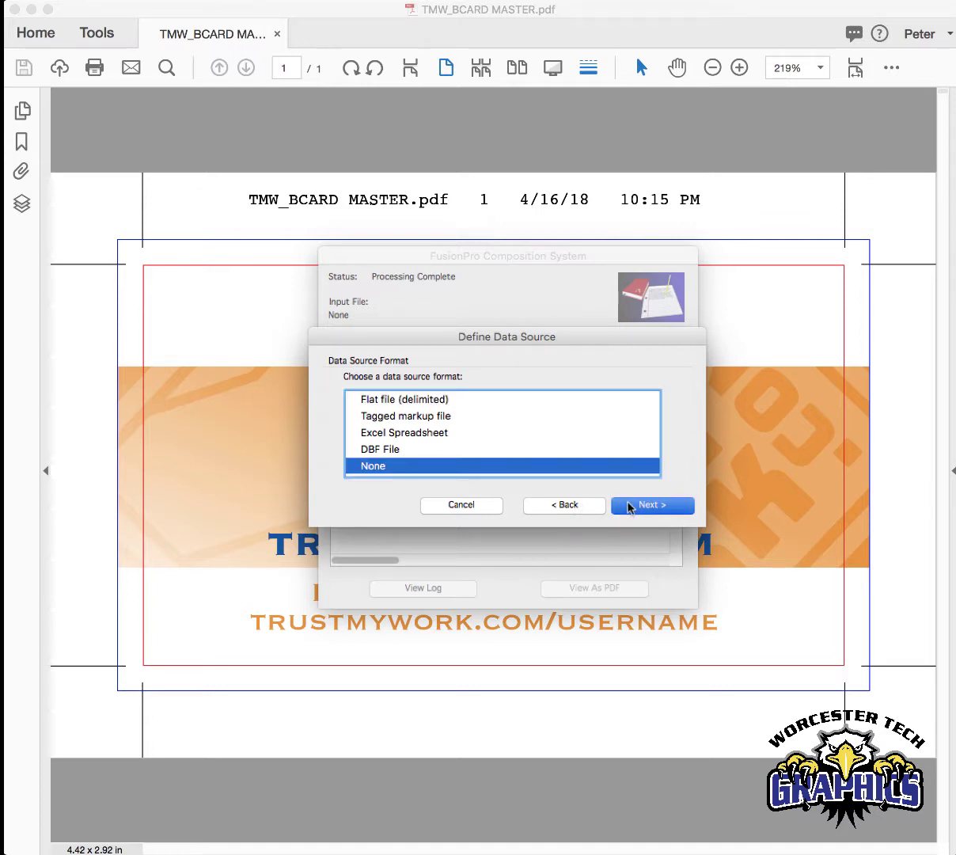
pyautogui.click(641, 505)
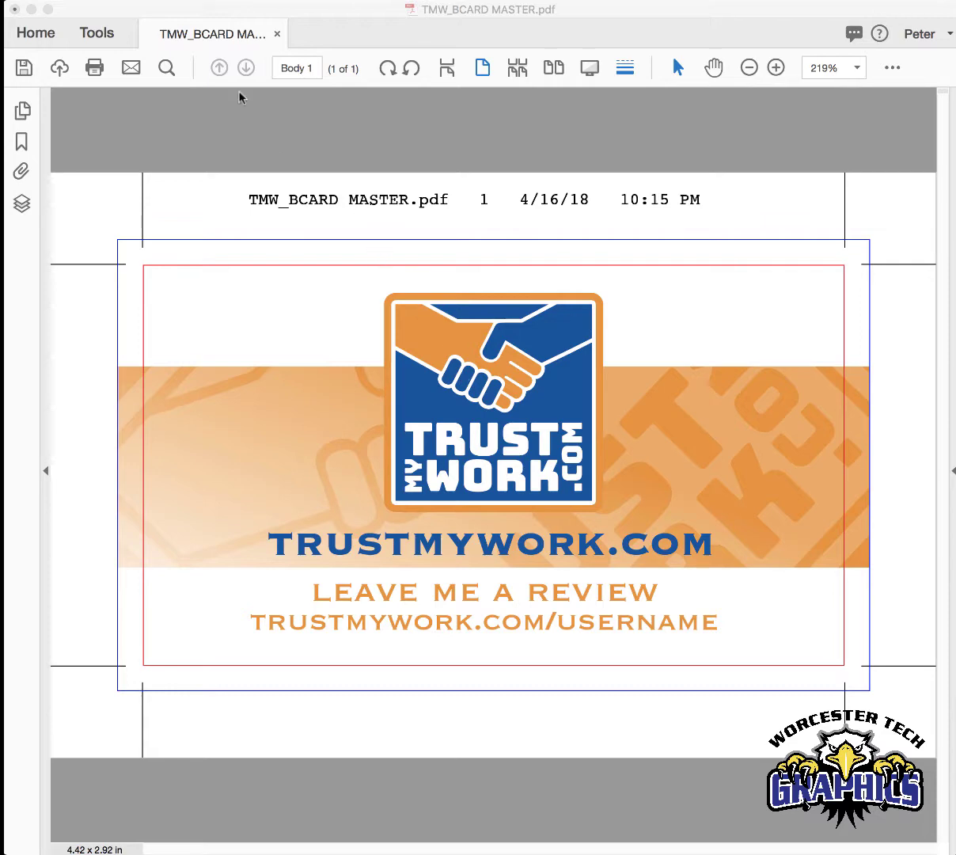
# In the FusionPro composition settings, enable an imposition definition and load 8up Bcard_with Bleed.fpi from the Tutorial Graphics Bus. Card folder.
pyautogui.click(135, 0)
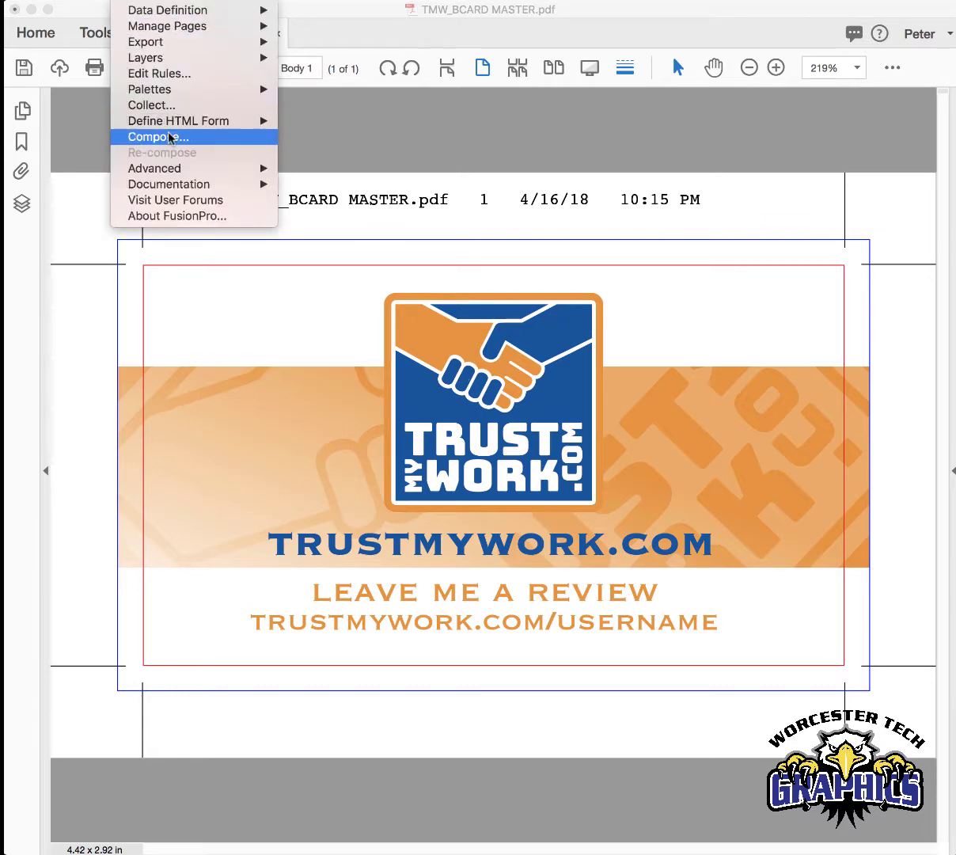
pyautogui.click(169, 137)
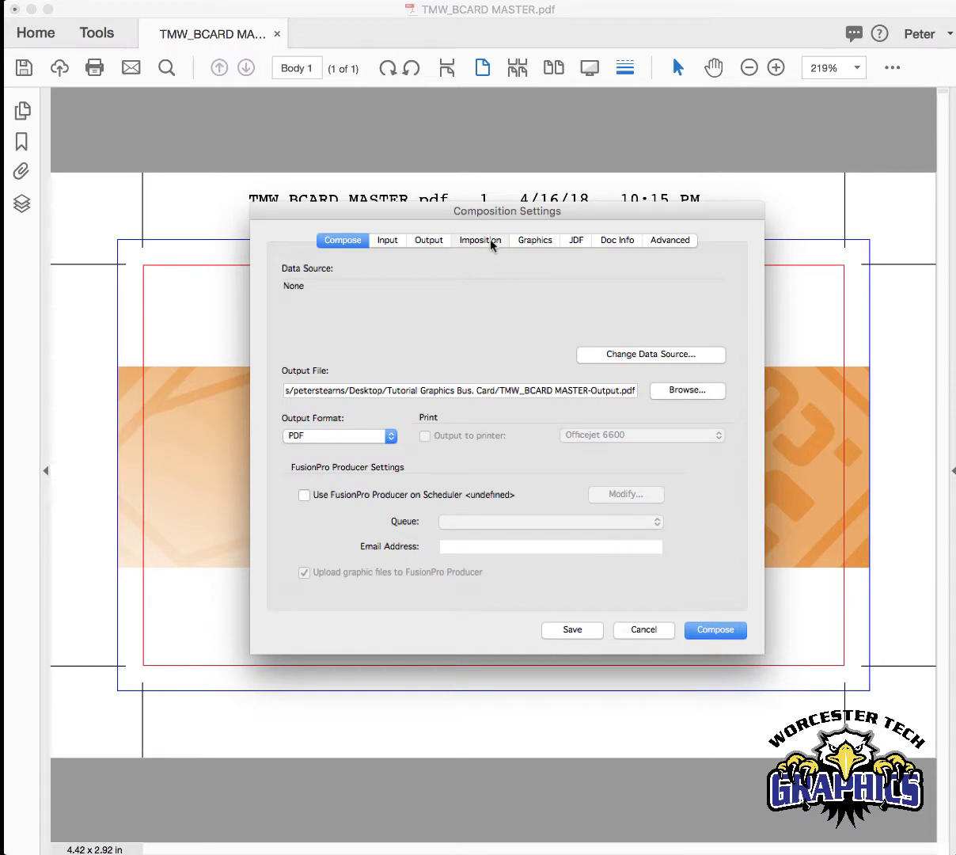
pyautogui.click(478, 244)
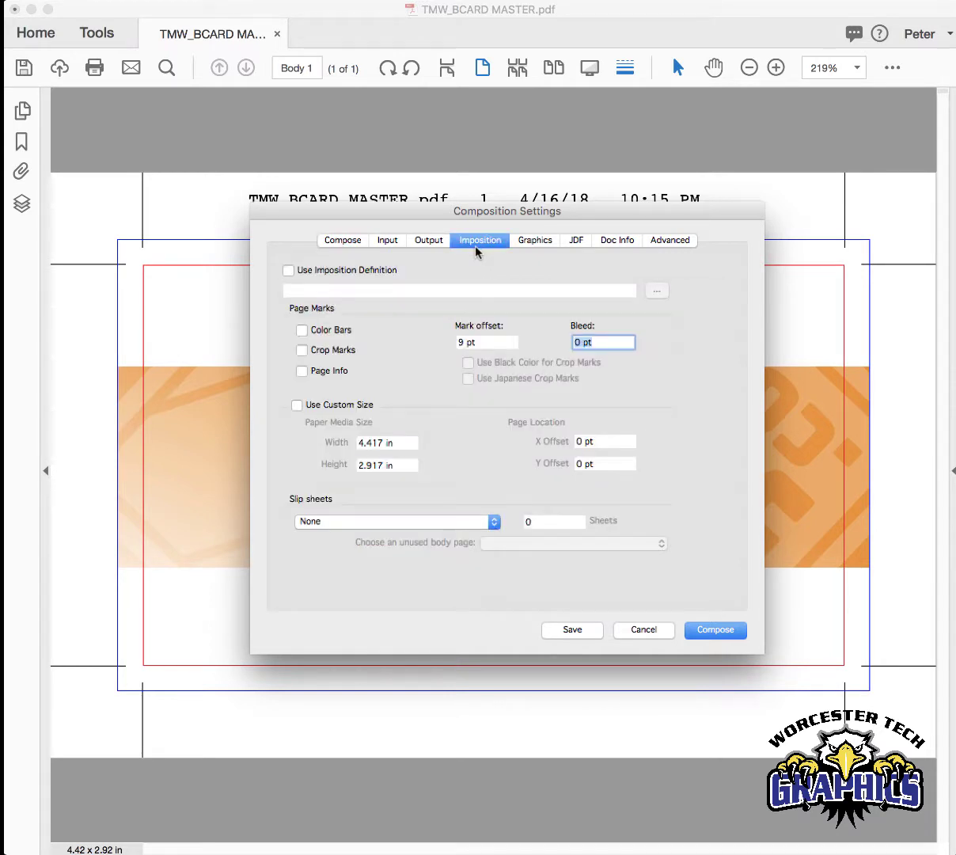
pyautogui.click(289, 271)
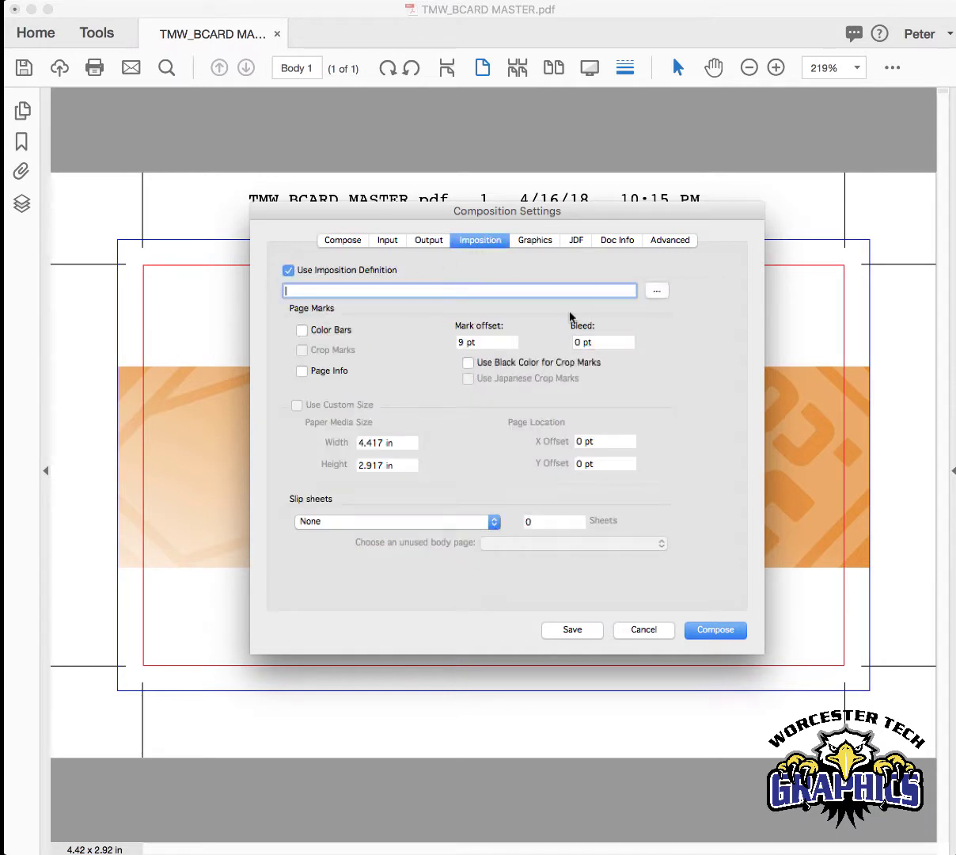
pyautogui.click(654, 292)
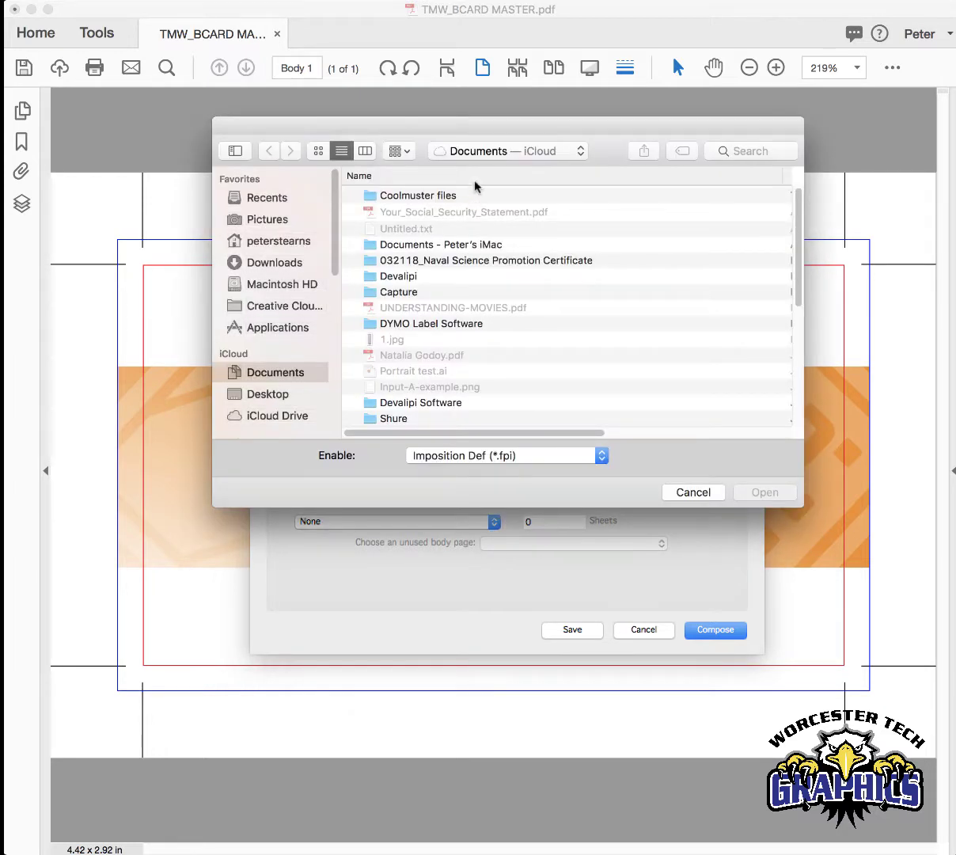
pyautogui.click(487, 155)
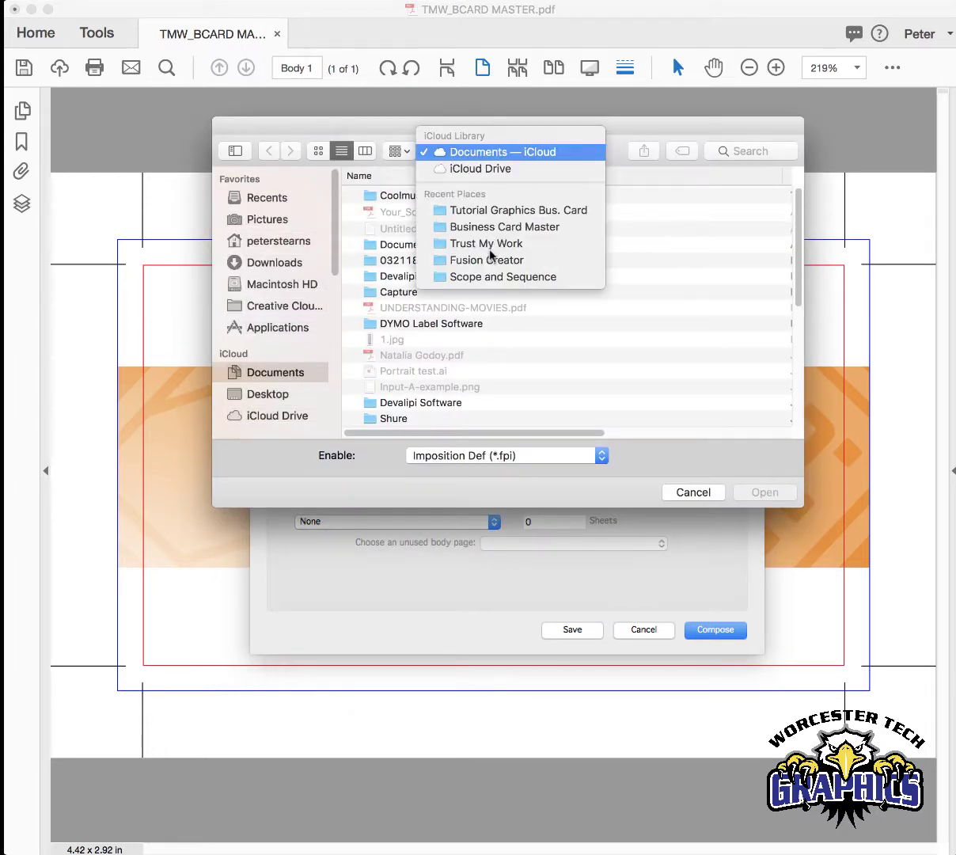
pyautogui.click(490, 210)
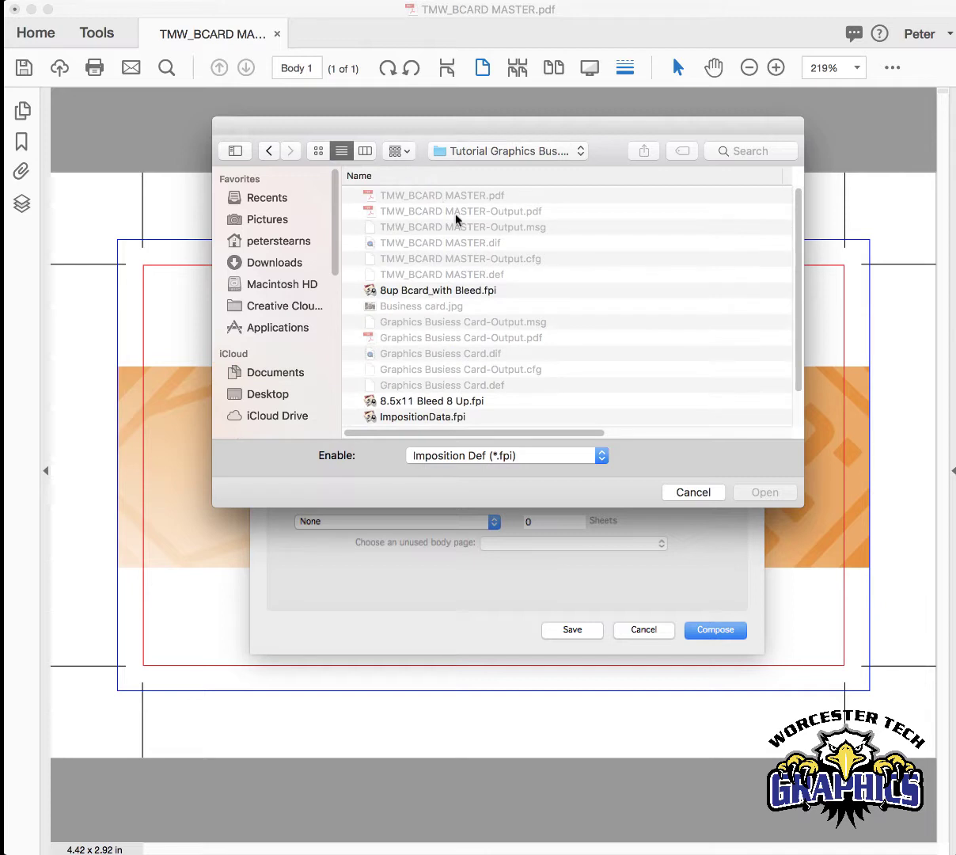
pyautogui.click(481, 291)
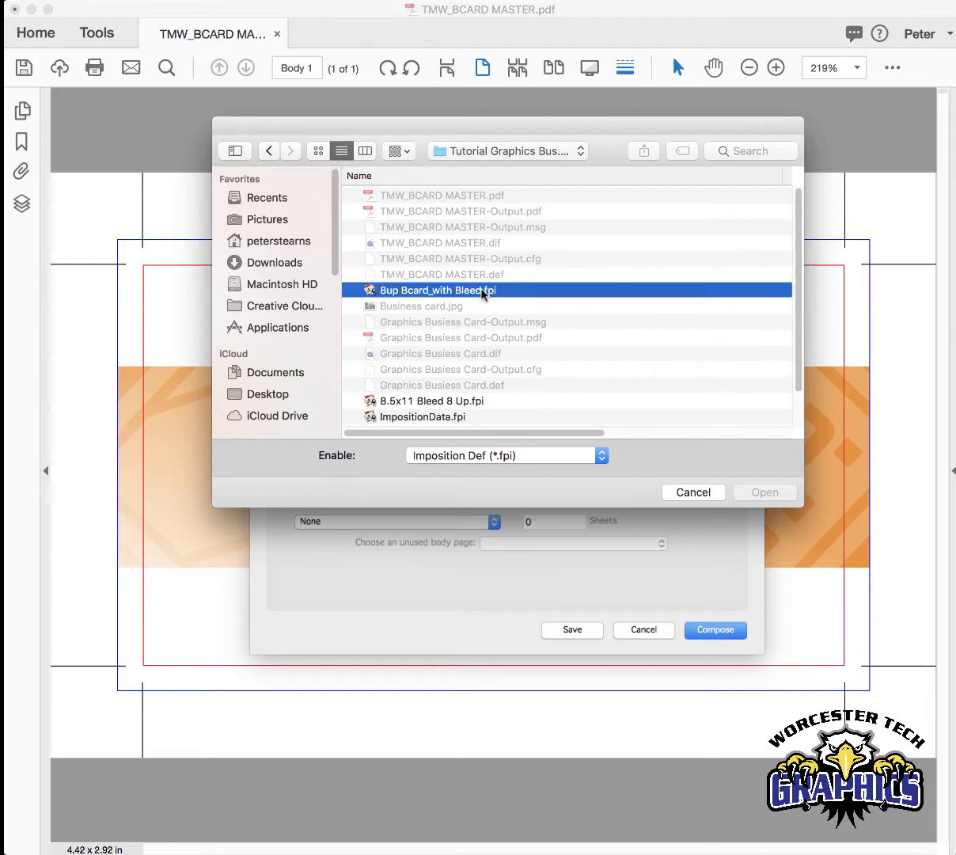
pyautogui.click(764, 493)
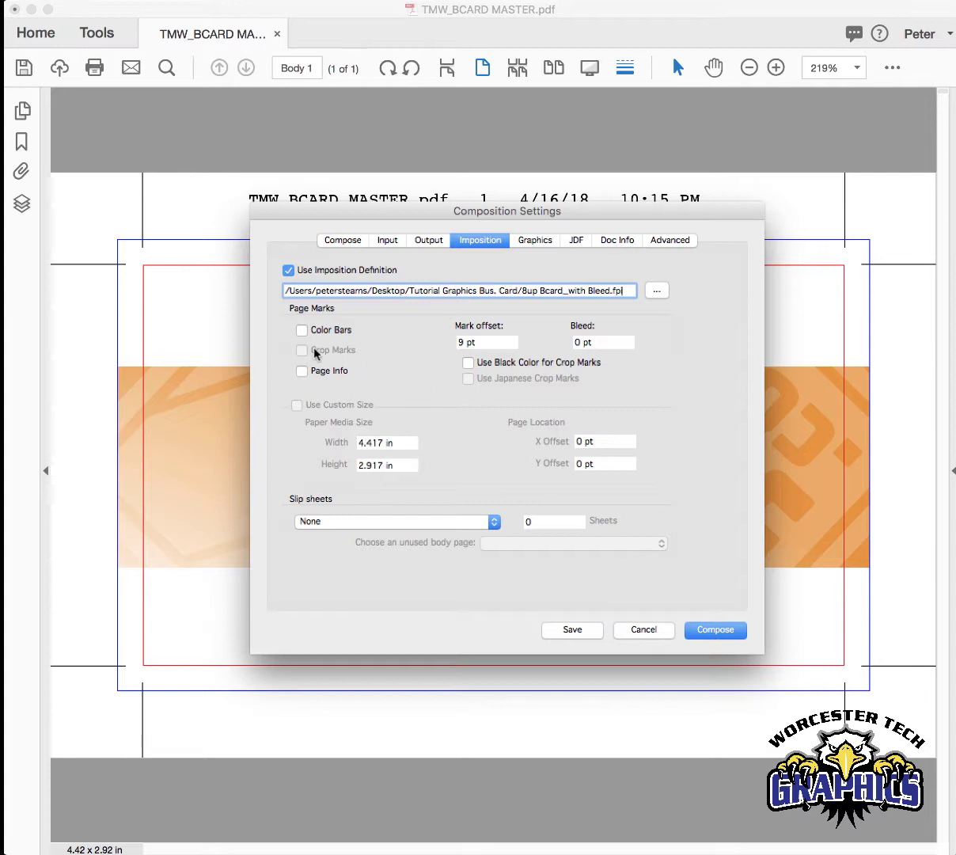
# Compose the output PDF with color bars and page info added, and open the composed PDF.
pyautogui.click(302, 330)
pyautogui.click(301, 372)
pyautogui.click(702, 631)
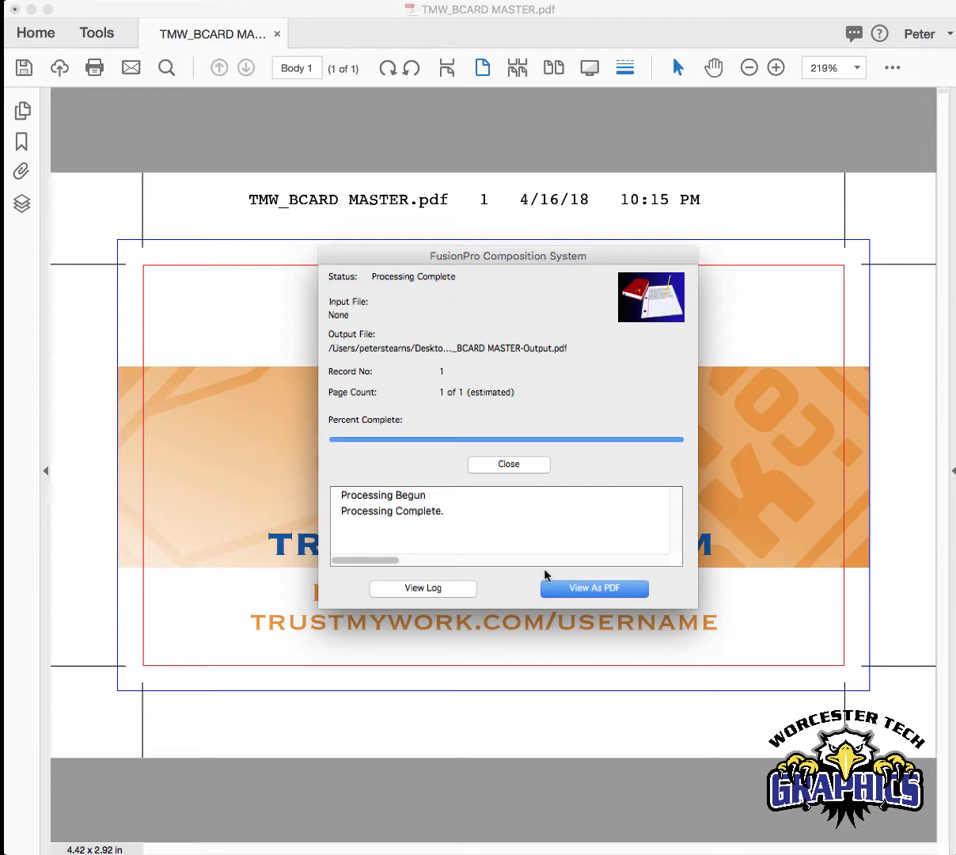
pyautogui.click(567, 589)
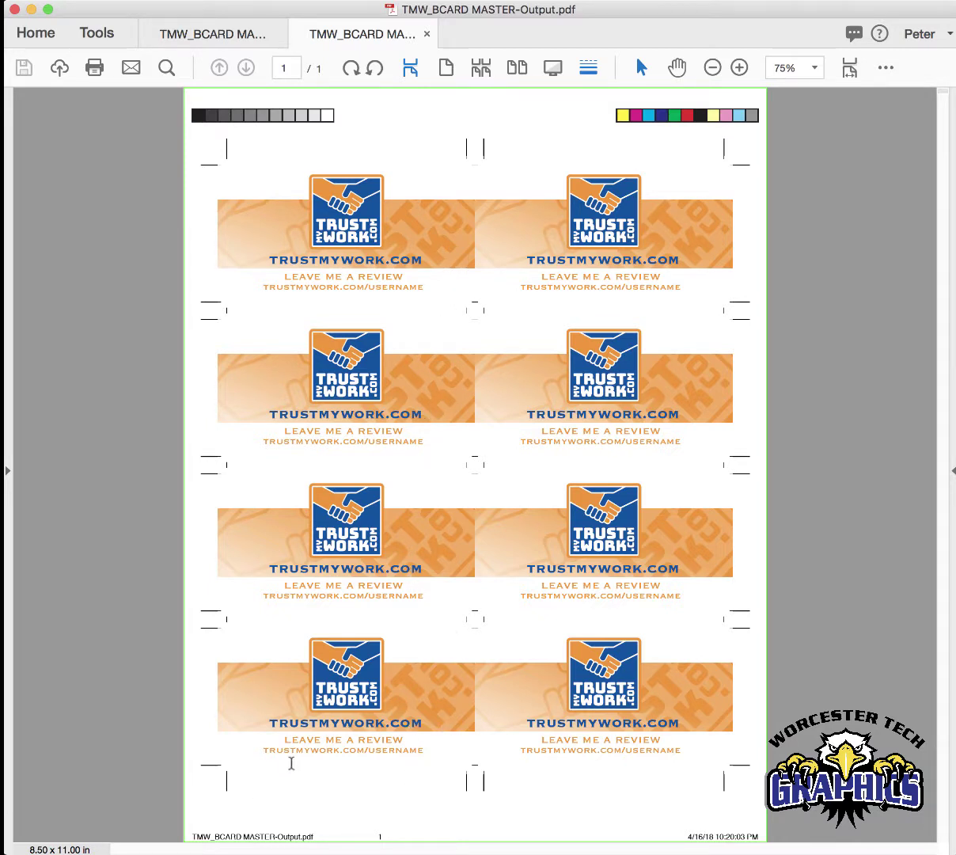
# Examine the imposed business card sheet up close, including its color bars, crop marks, bleeds and page info.
pyautogui.click(166, 67)
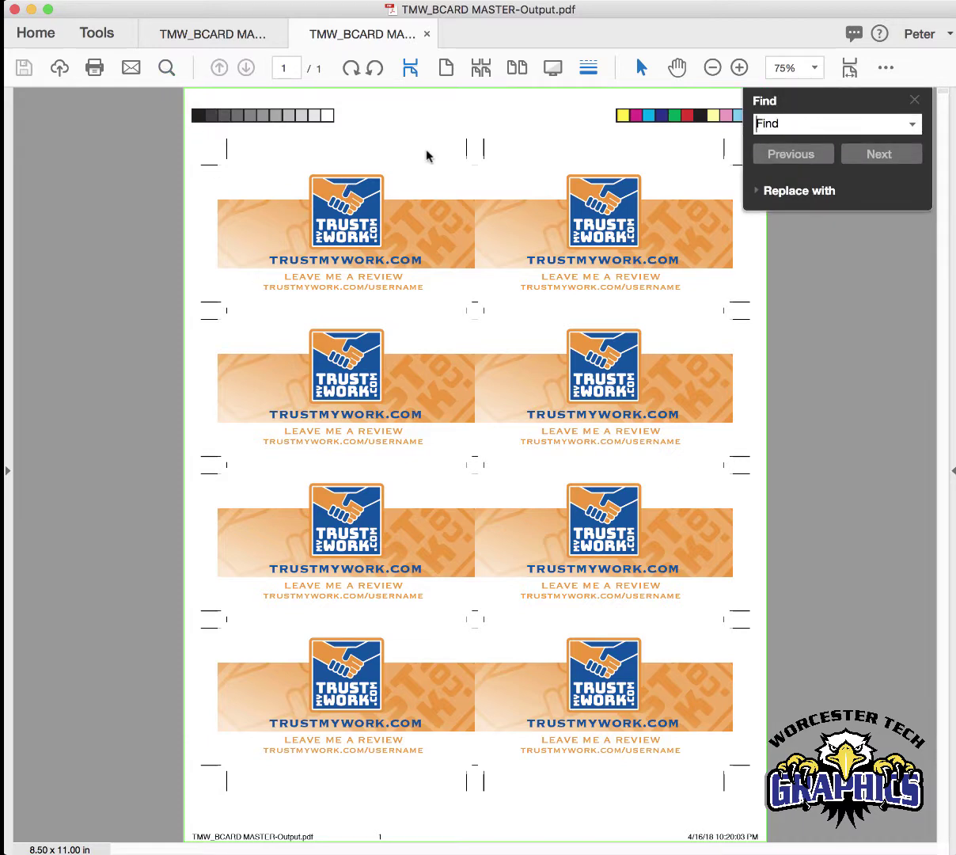
pyautogui.click(739, 67)
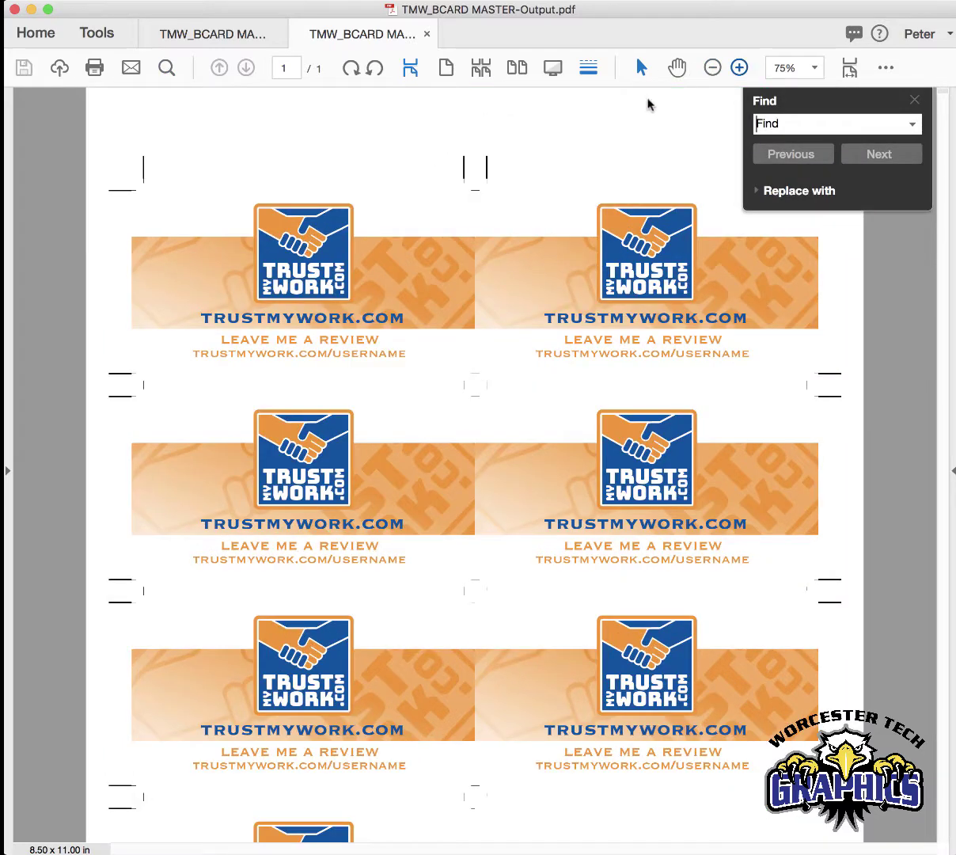
pyautogui.click(914, 102)
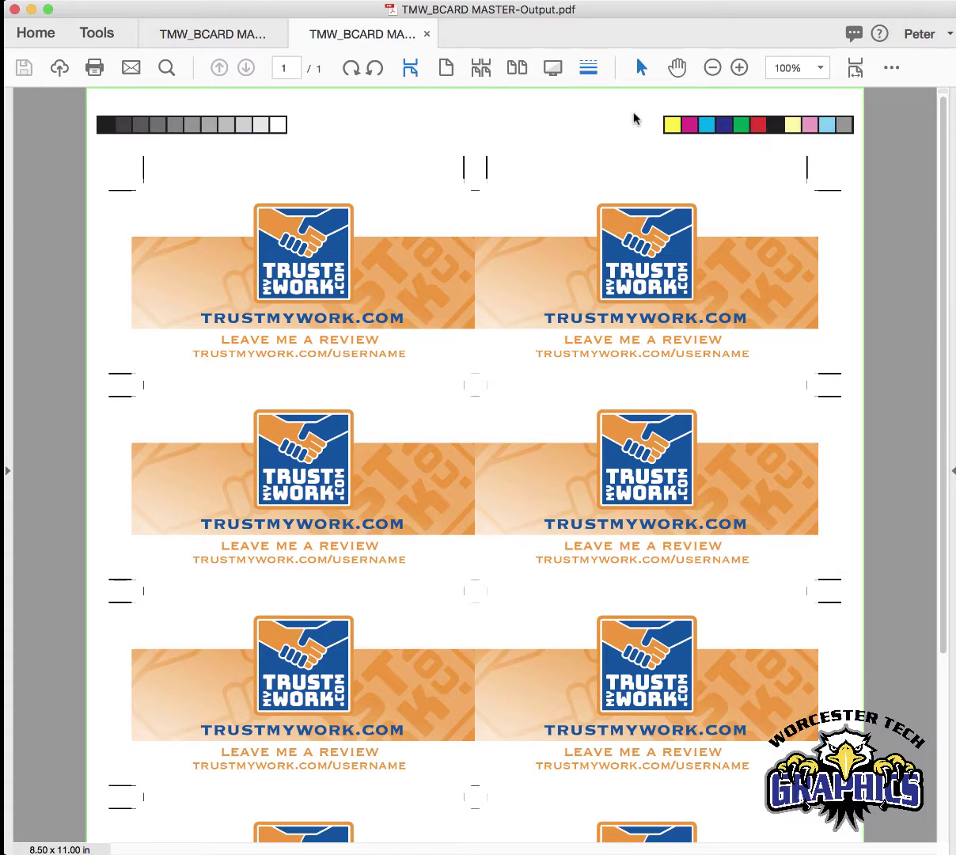
pyautogui.scroll(-3, 226, 133)
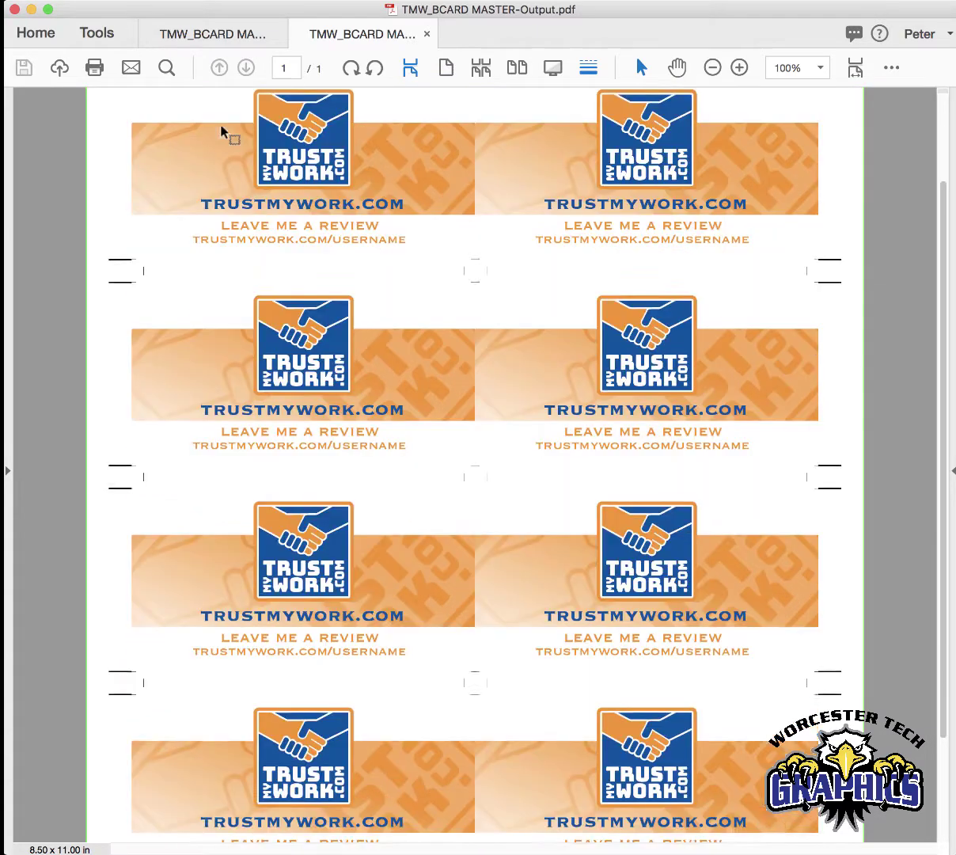
pyautogui.scroll(-4, 224, 133)
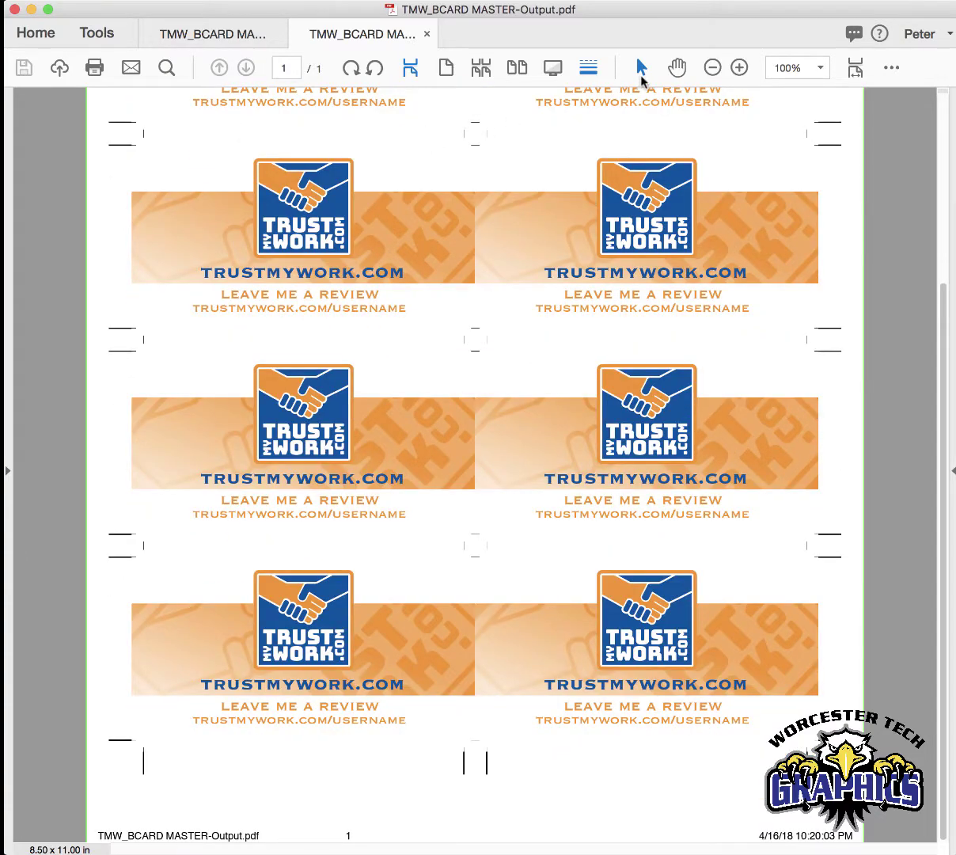
pyautogui.click(739, 68)
pyautogui.click(739, 67)
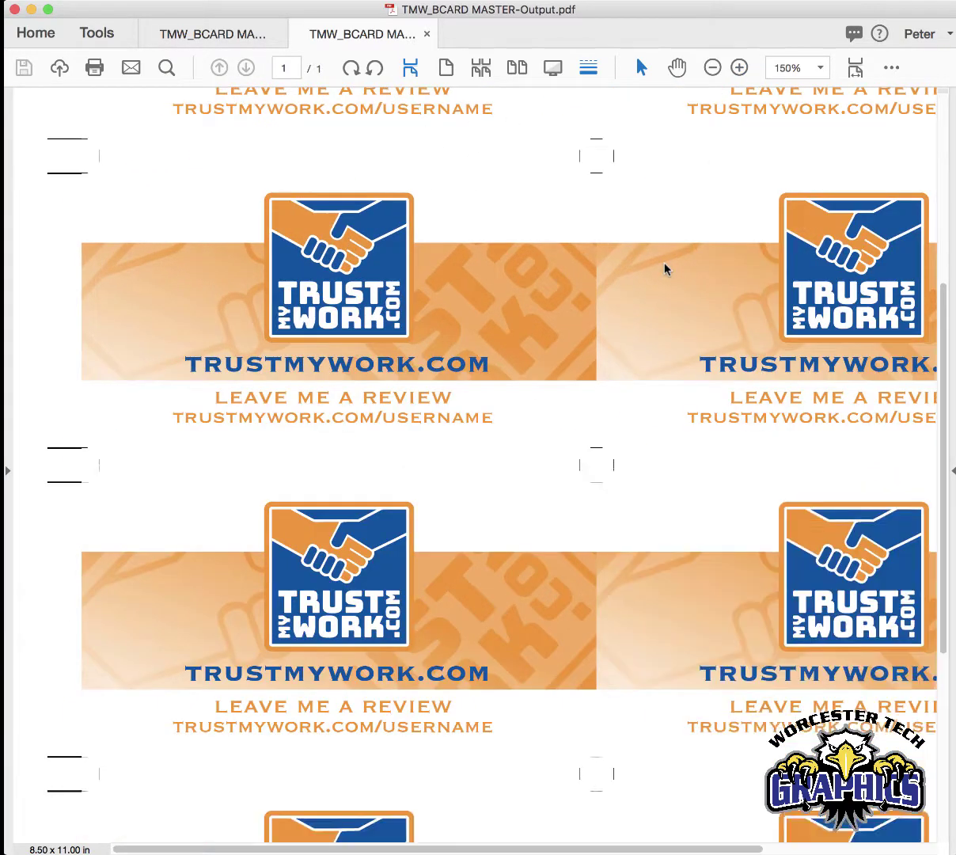
# Check the file name, page number, date stamp and crop marks along the bottom edge of the imposed sheet.
pyautogui.scroll(-2, 664, 269)
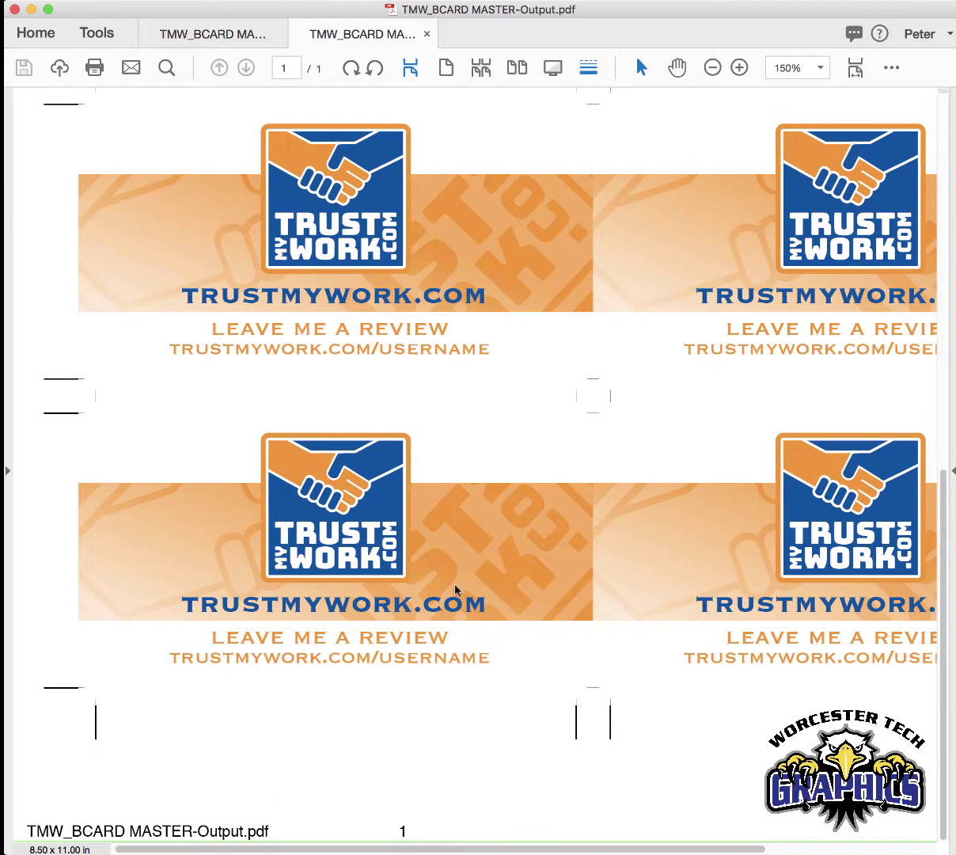
pyautogui.hscroll(5, 204, 780)
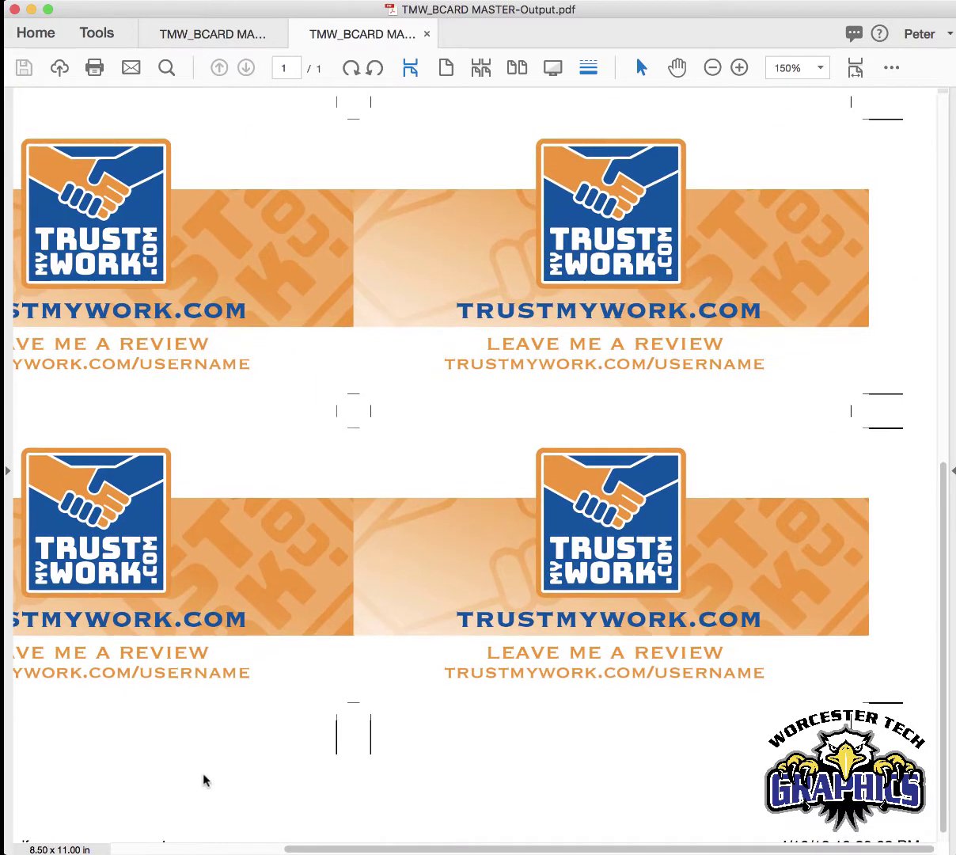
pyautogui.scroll(-1, 204, 779)
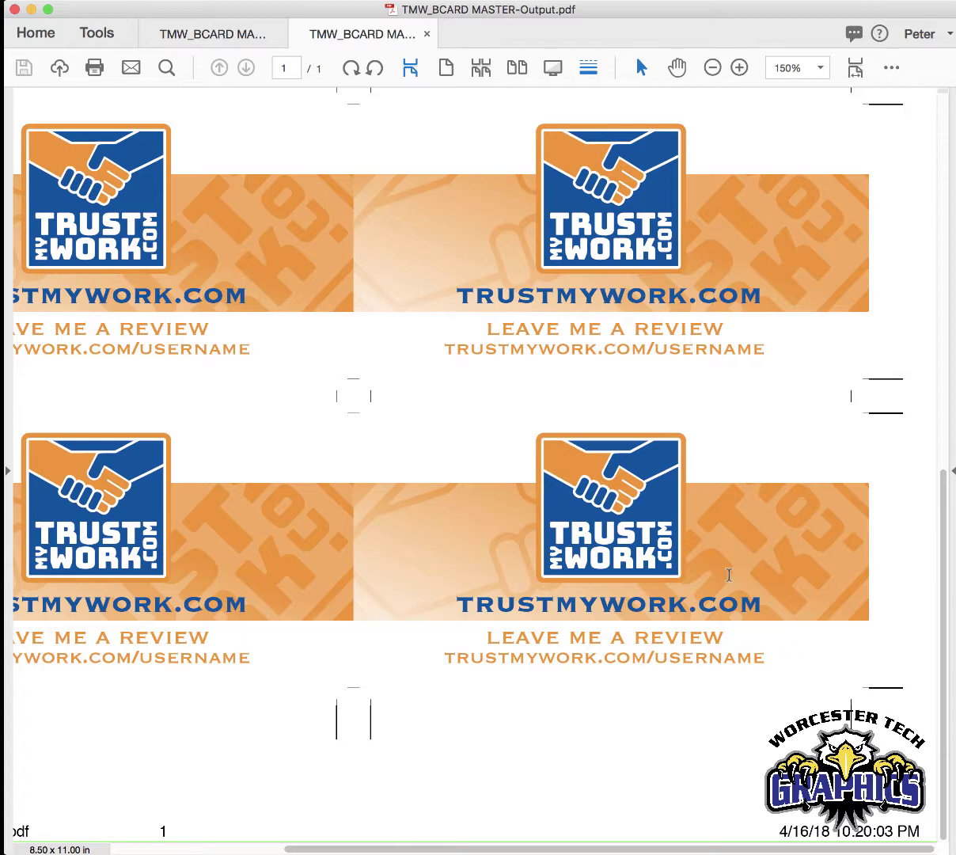
pyautogui.scroll(1, 729, 575)
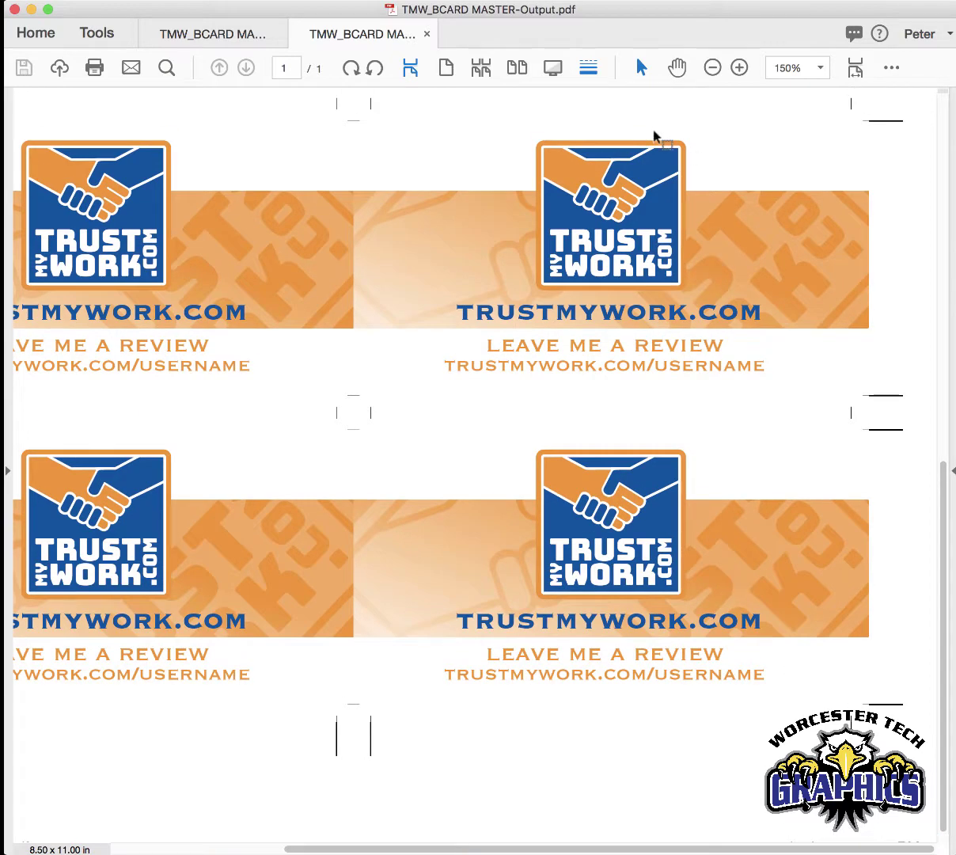
# Switch the page display to two-page view to show the entire imposed sheet at once.
pyautogui.click(449, 70)
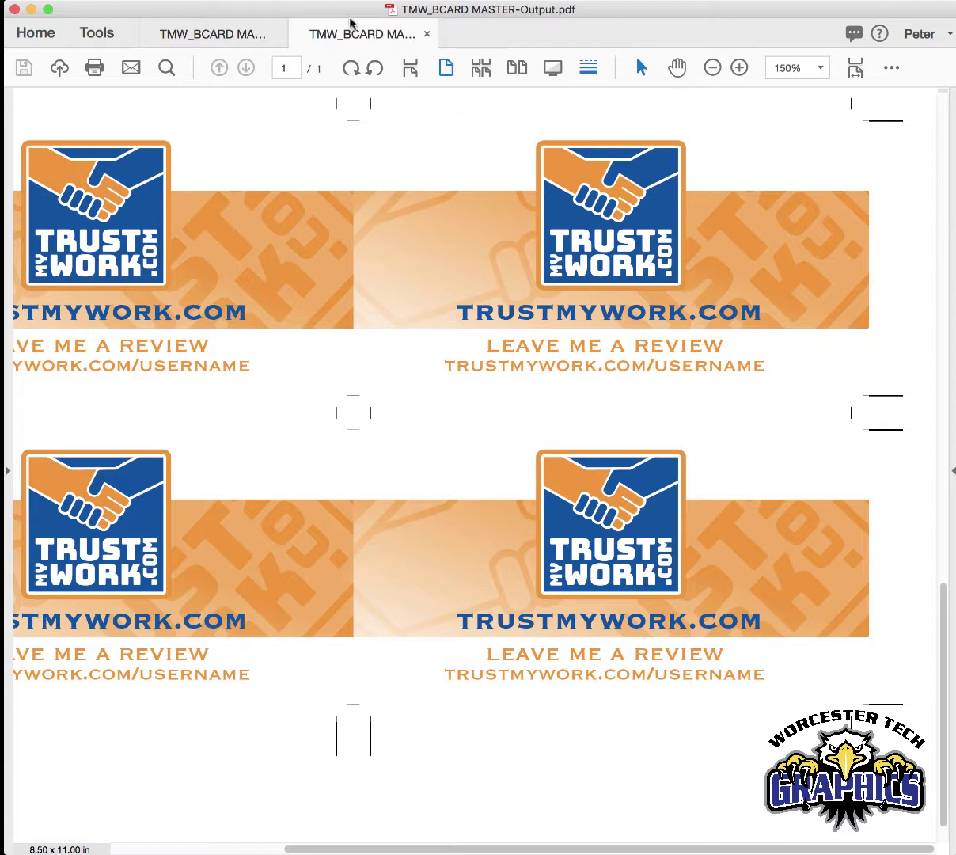
pyautogui.click(408, 69)
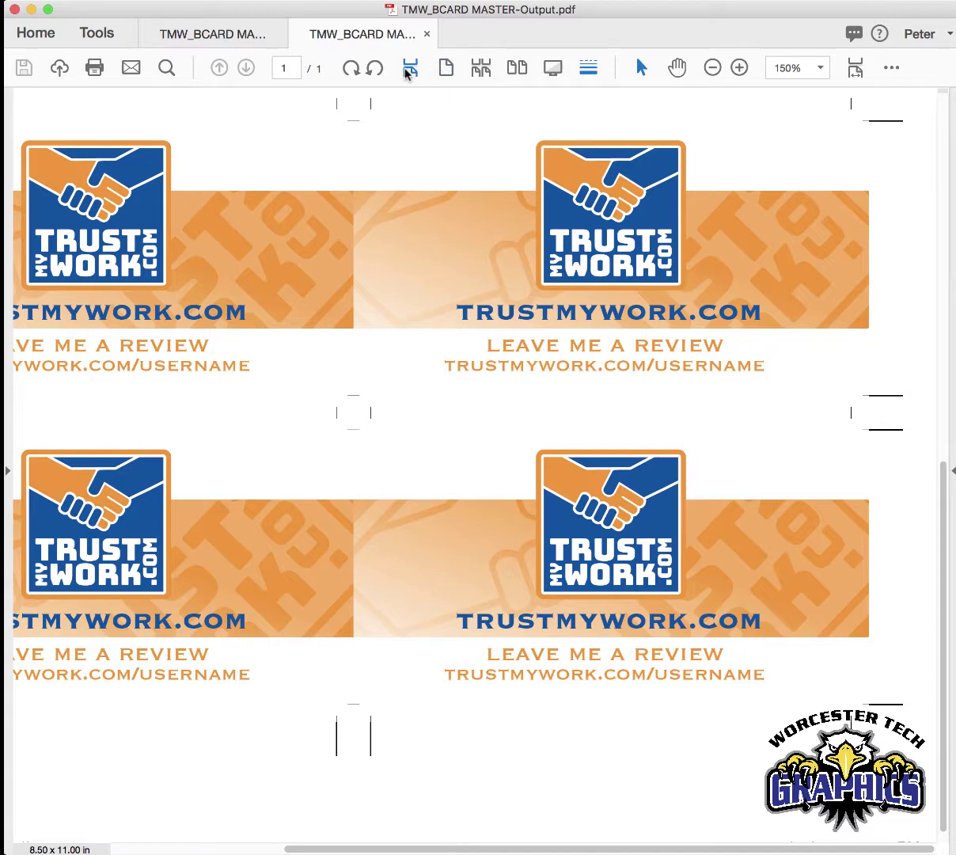
pyautogui.click(445, 68)
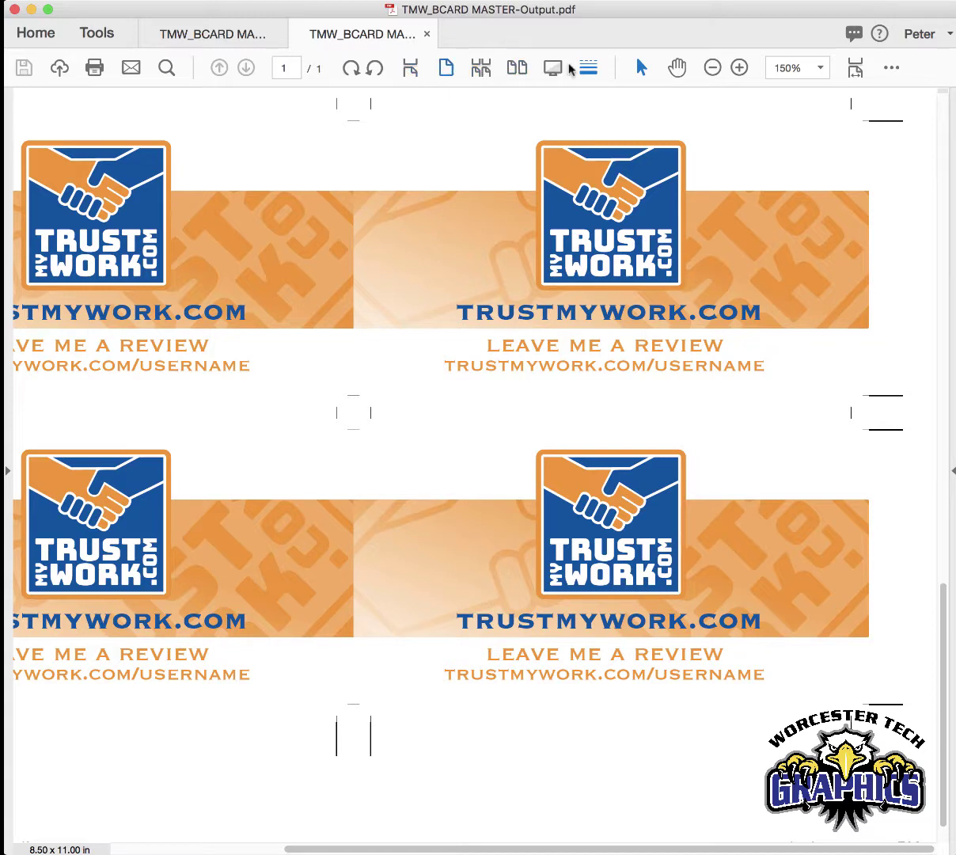
pyautogui.click(519, 69)
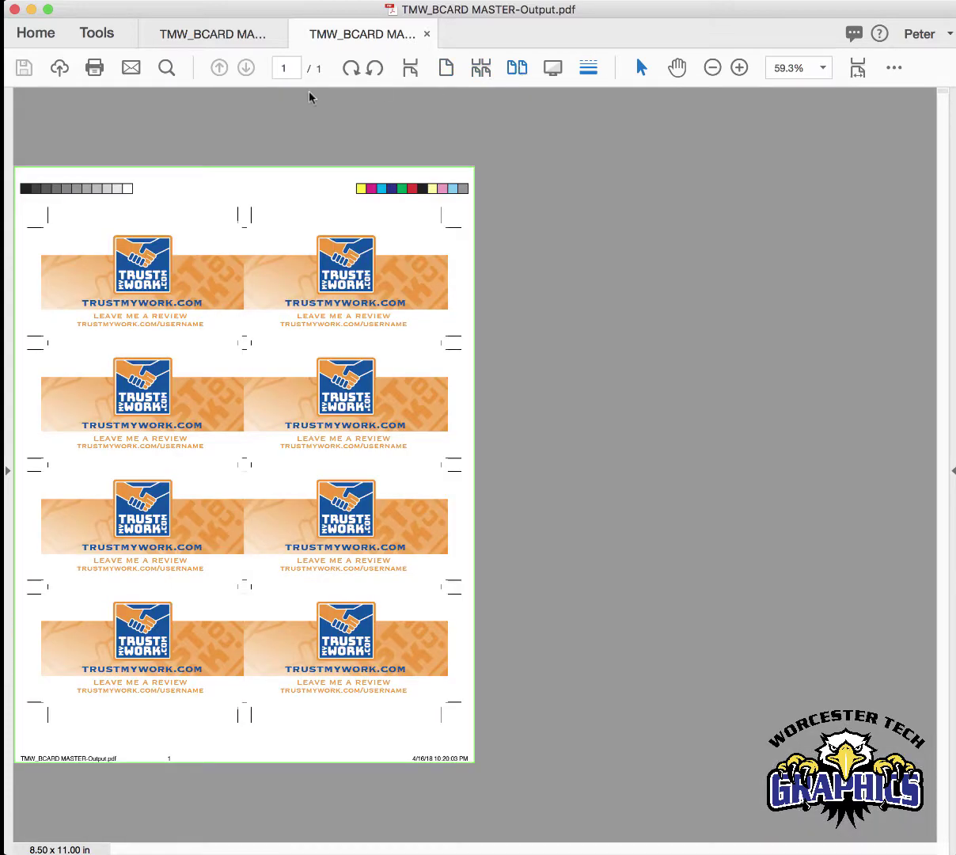